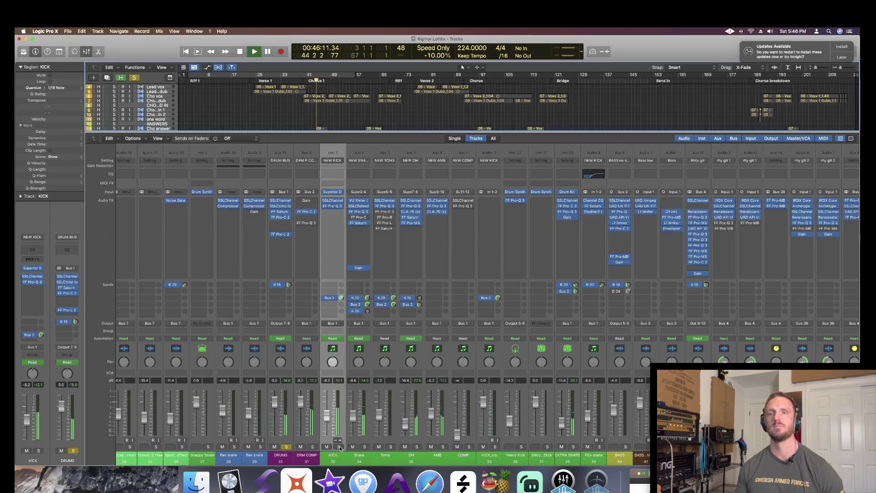
Stop playback and view the Superior Drummer 3 instrument on the KICK channel
key(space)
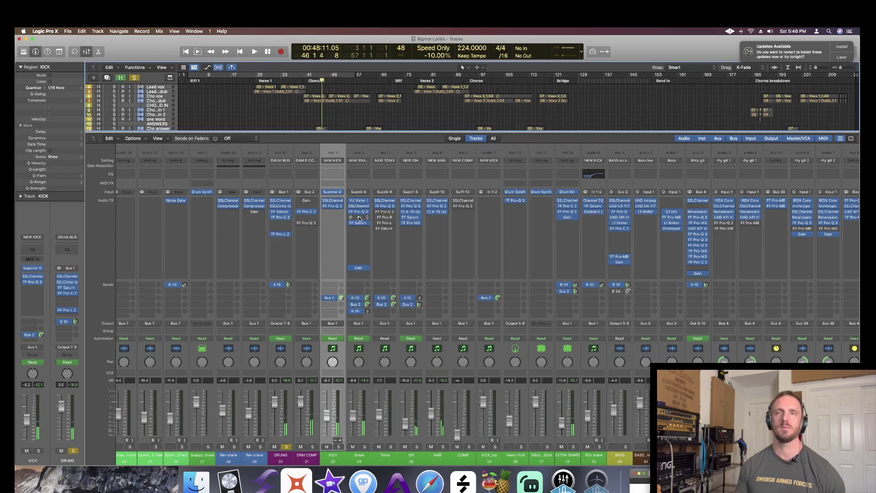
click(333, 192)
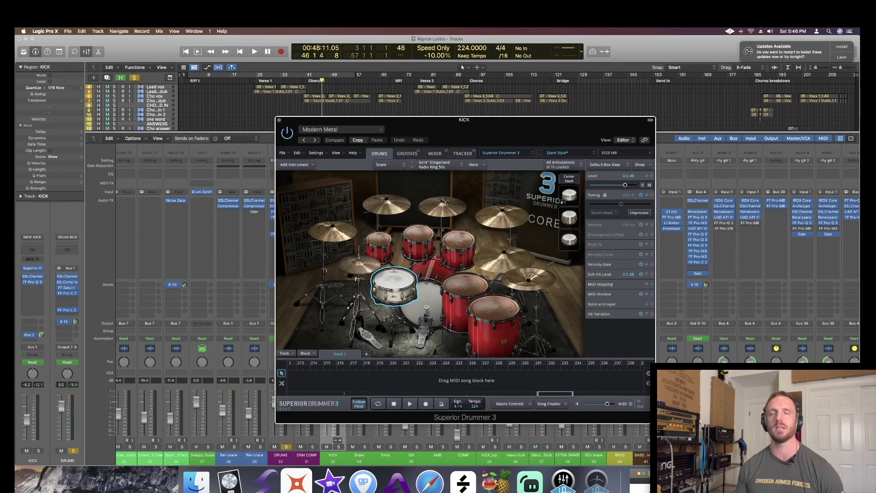
click(279, 120)
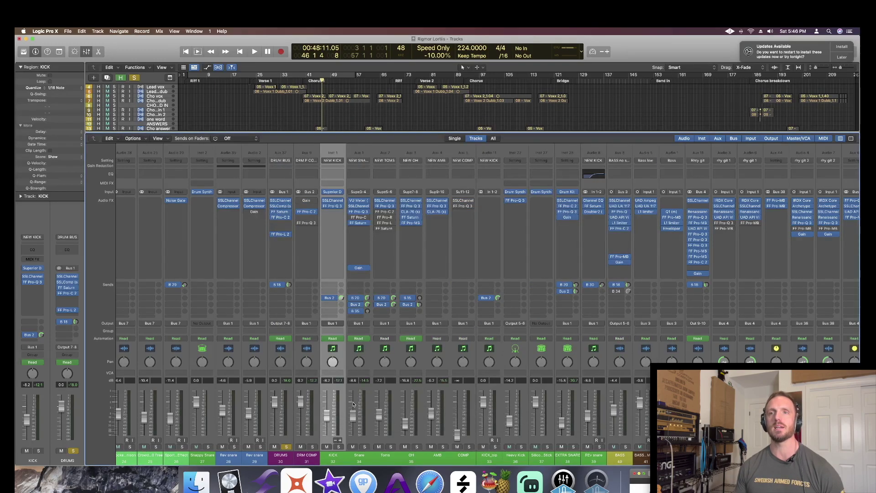
Solo the KICK channel, audition it with its SSLChannel settings open, and inspect its Pro-Q 3 curve
click(338, 447)
mouse_move(336, 202)
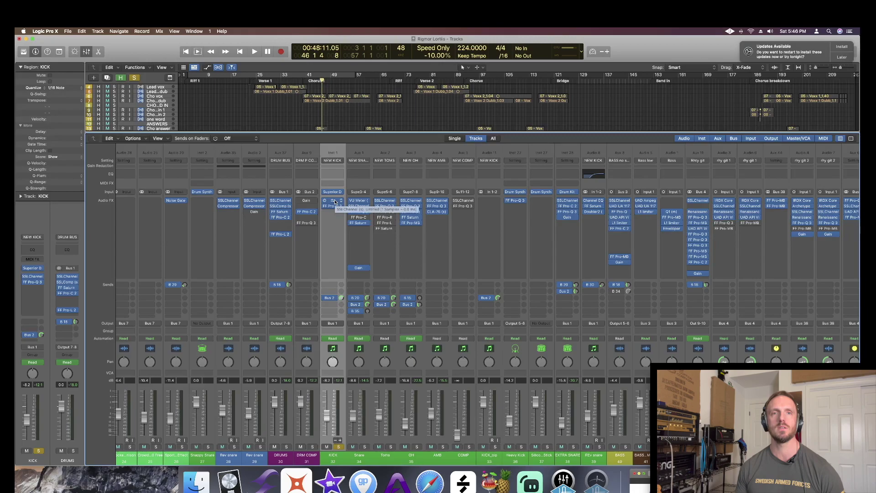
click(336, 202)
drag(334, 123, 479, 102)
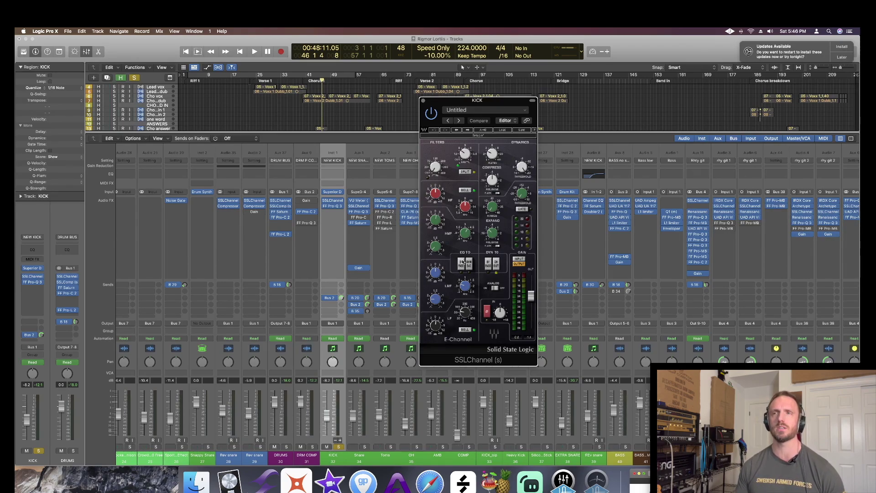
key(space)
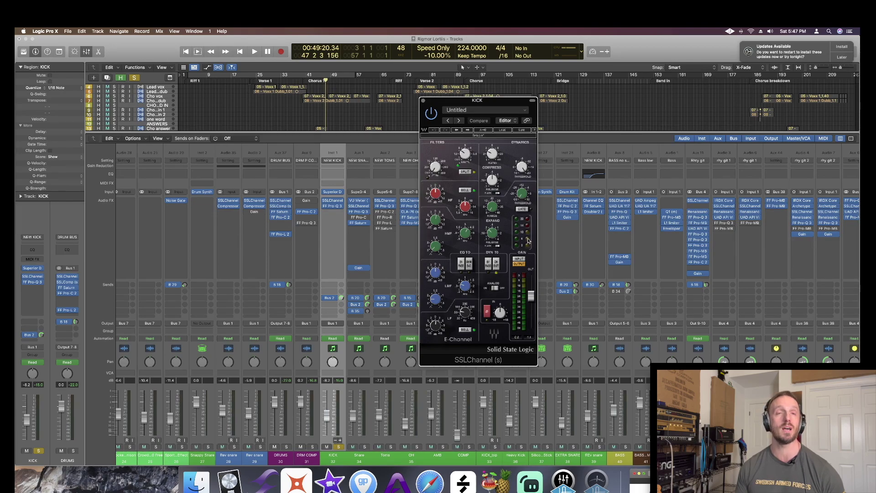
key(space)
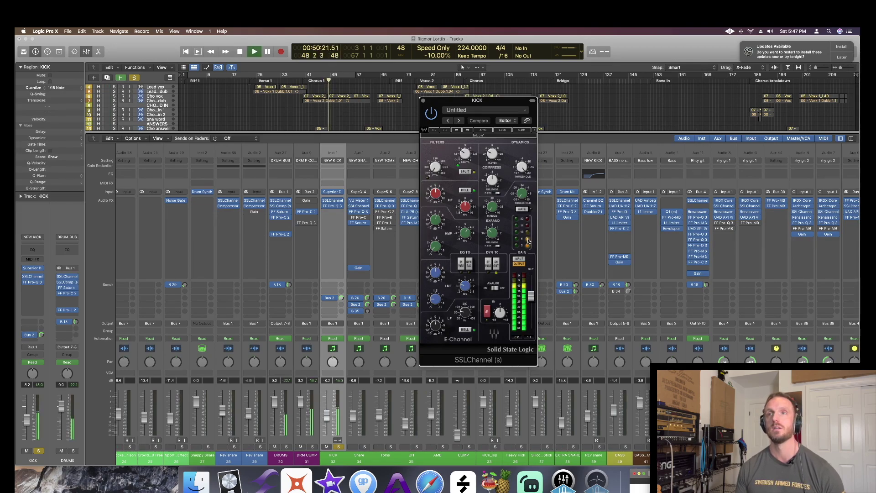
key(space)
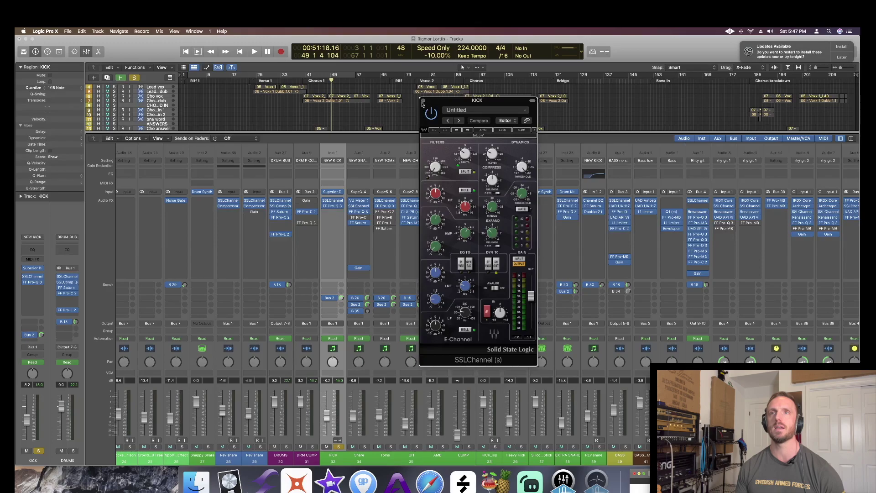
click(423, 101)
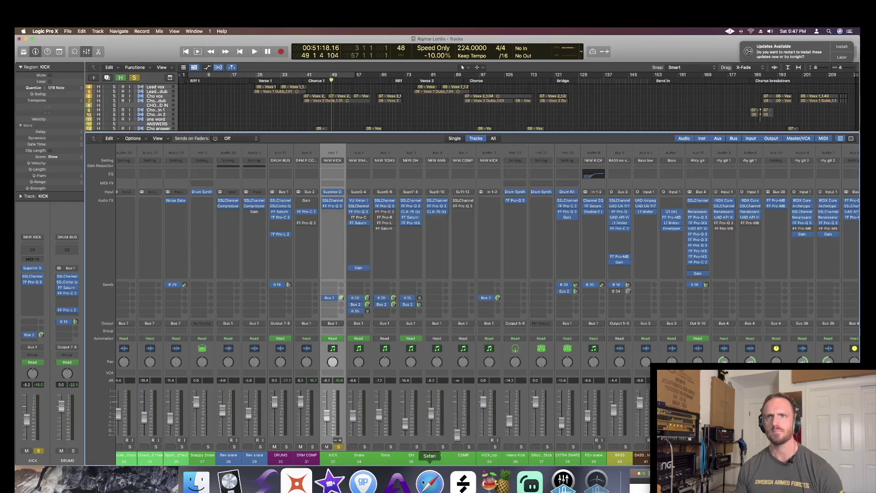
click(333, 207)
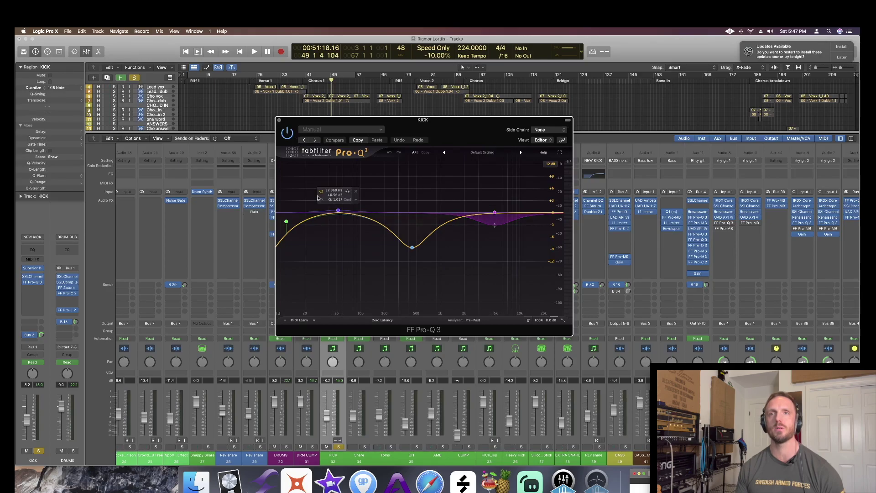
click(279, 120)
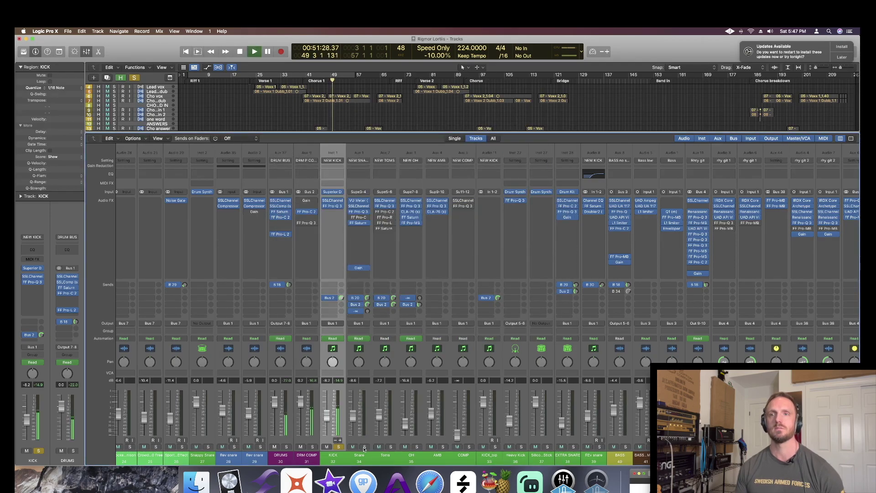
Solo the Snare channel instead of KICK and audition it while viewing its SSLChannel settings
click(364, 447)
scroll(338, 328, right, 1)
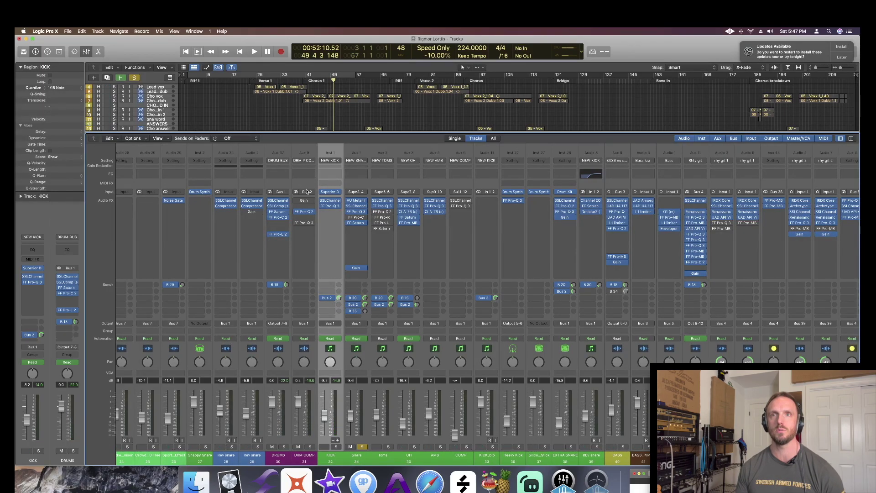
scroll(304, 301, left, 1)
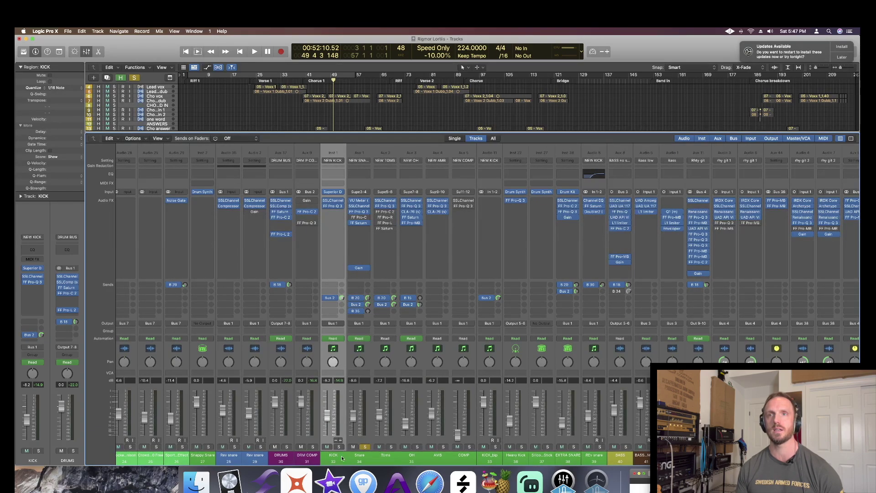
click(361, 208)
key(space)
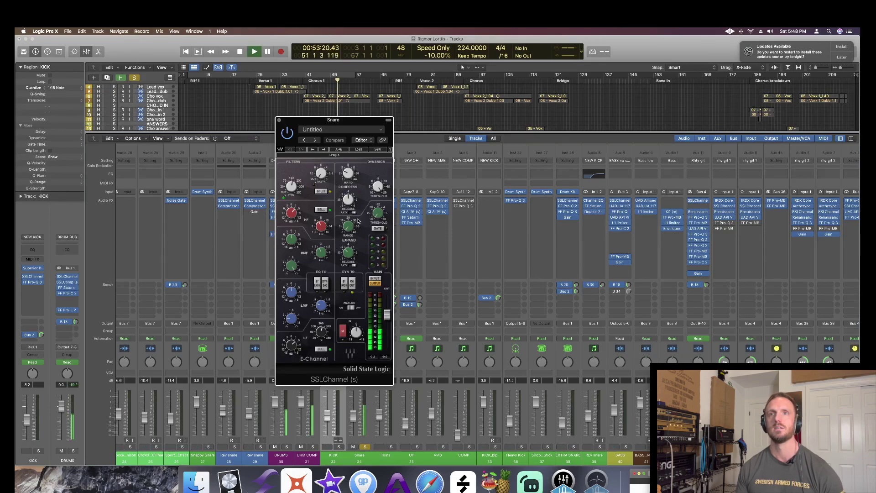
key(space)
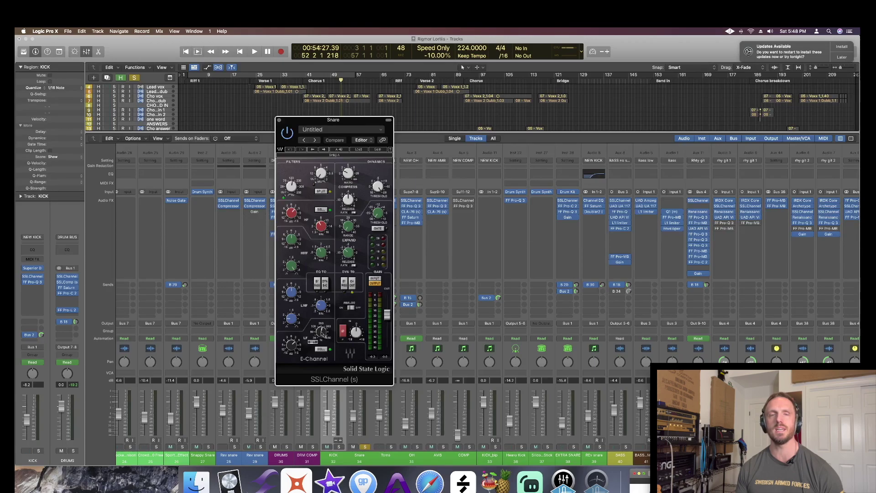
click(279, 120)
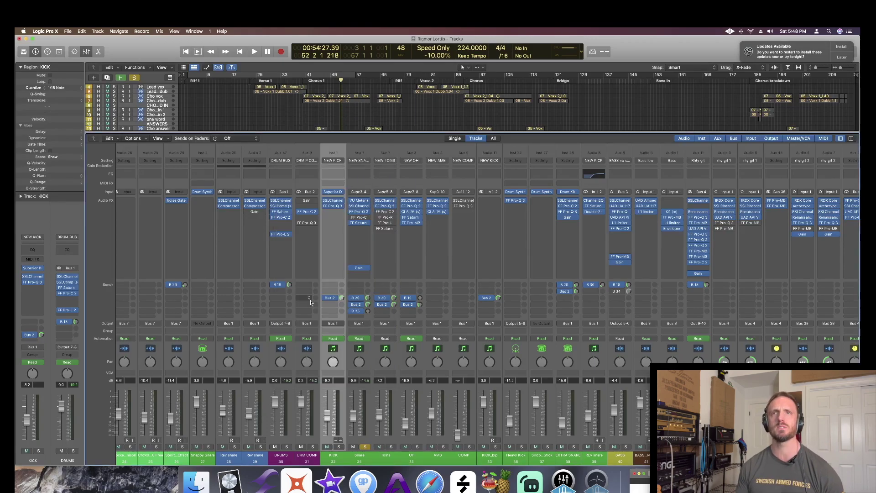
Inspect the Pro-Q 3 curve and the Gain plug-in settings on the Snare channel
click(359, 212)
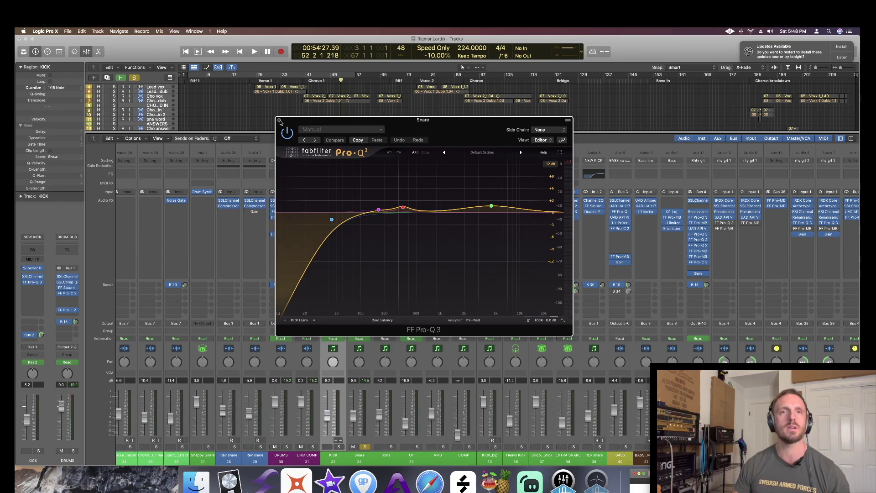
click(280, 121)
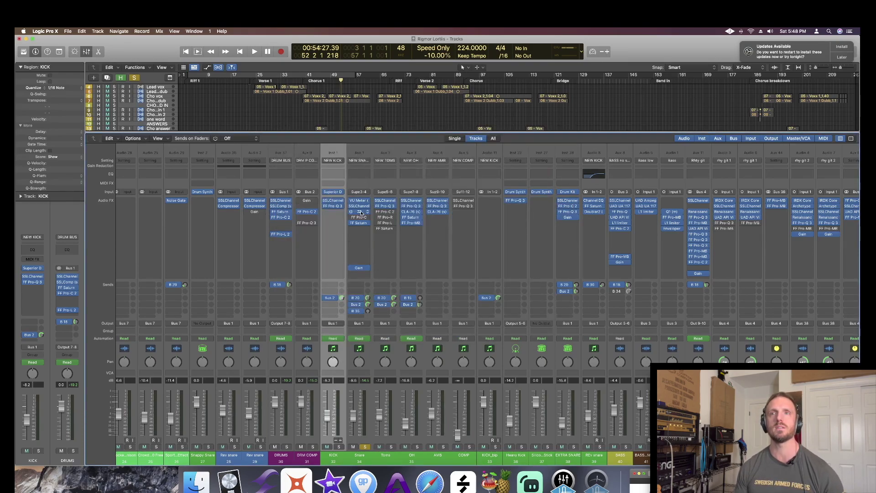
click(360, 268)
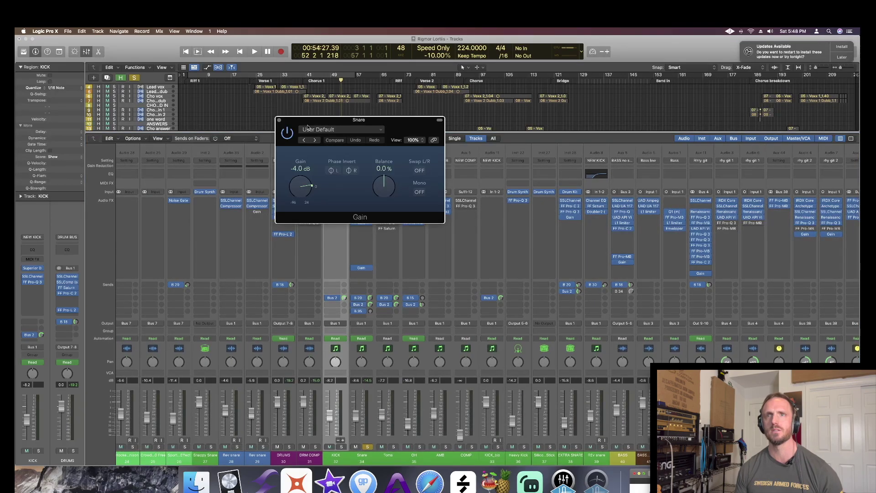
click(278, 120)
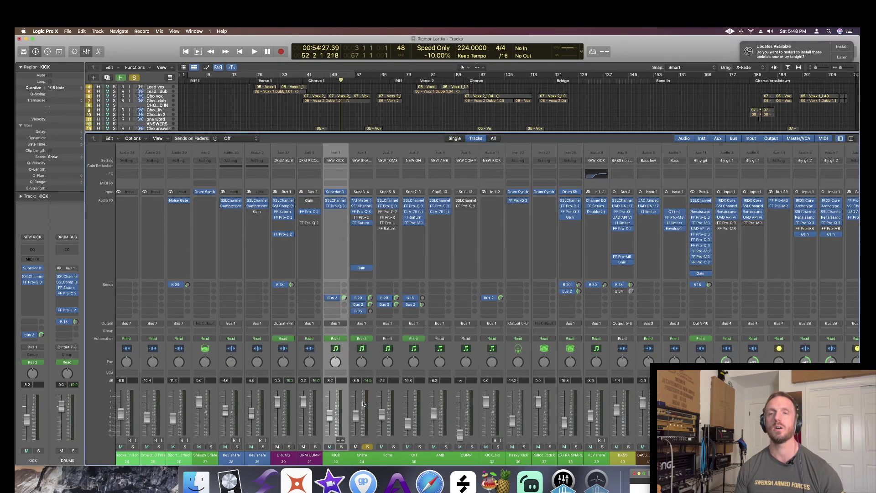
Inspect the Saturn 2 bands and crossover on the Snare channel while auditioning the soloed snare
click(361, 222)
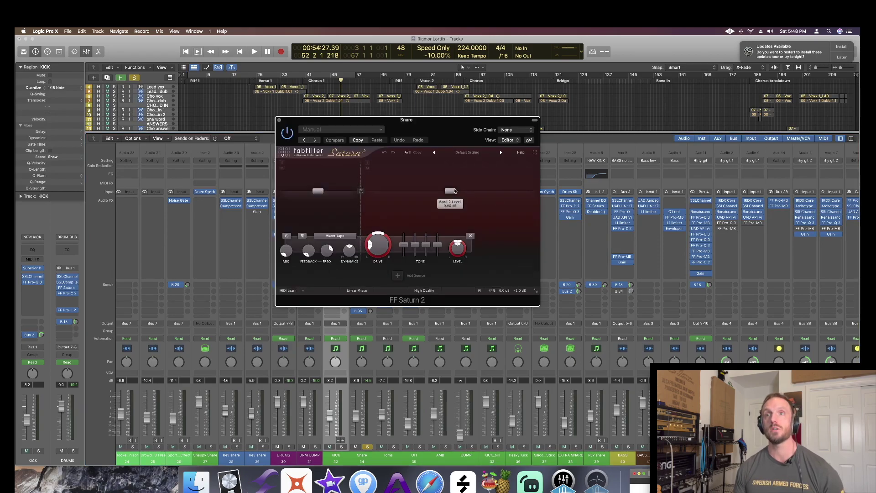
mouse_move(524, 292)
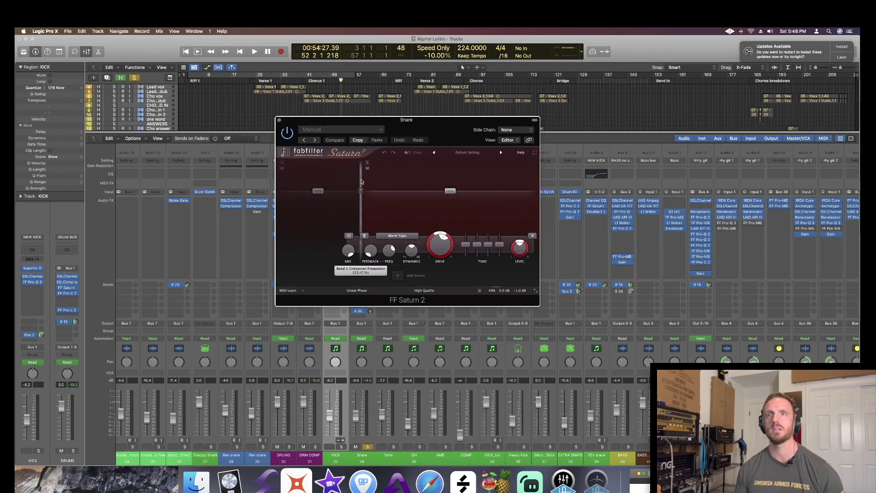
key(space)
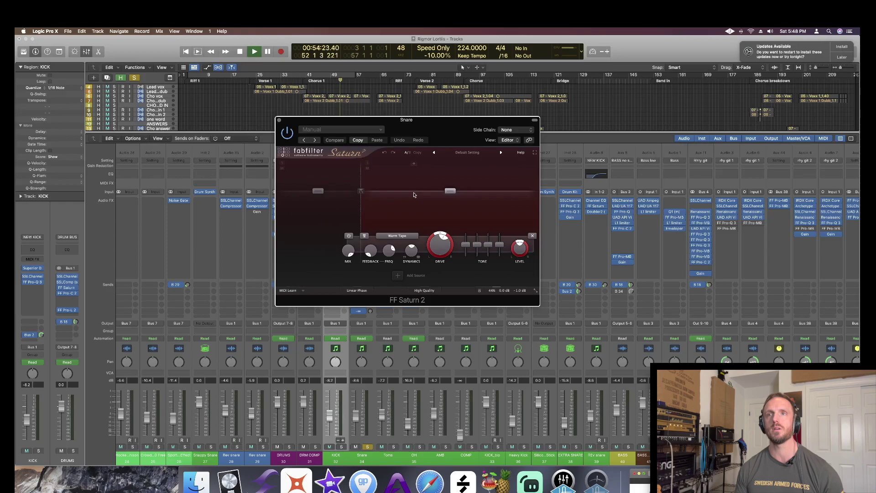
key(space)
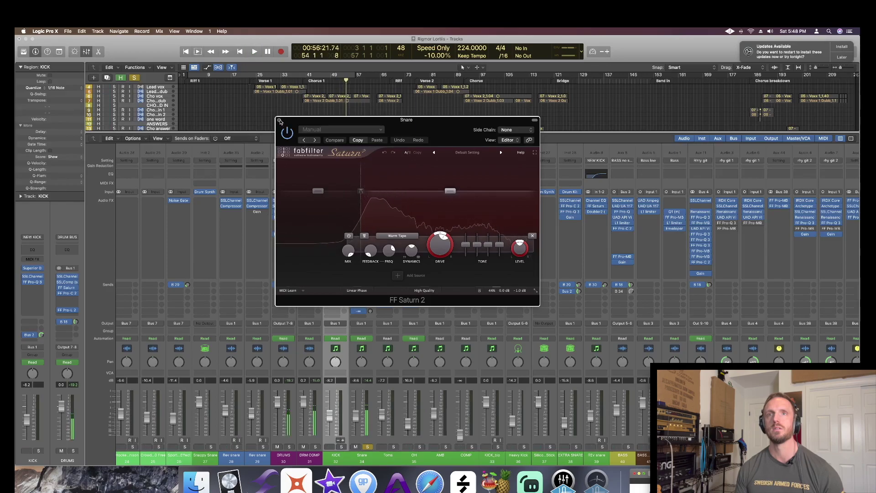
key(v)
Solo only the Toms channel and check the low-frequency EQ settings in its SSLChannel plug-in
alt+click(393, 447)
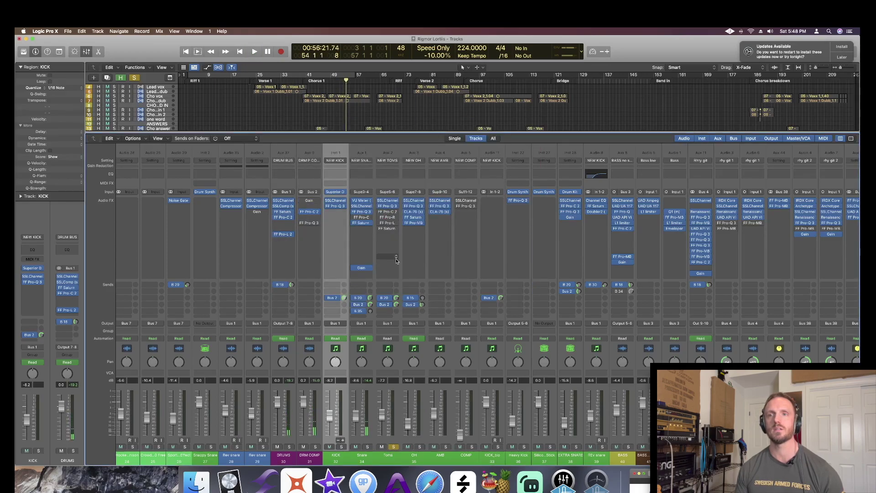
click(388, 201)
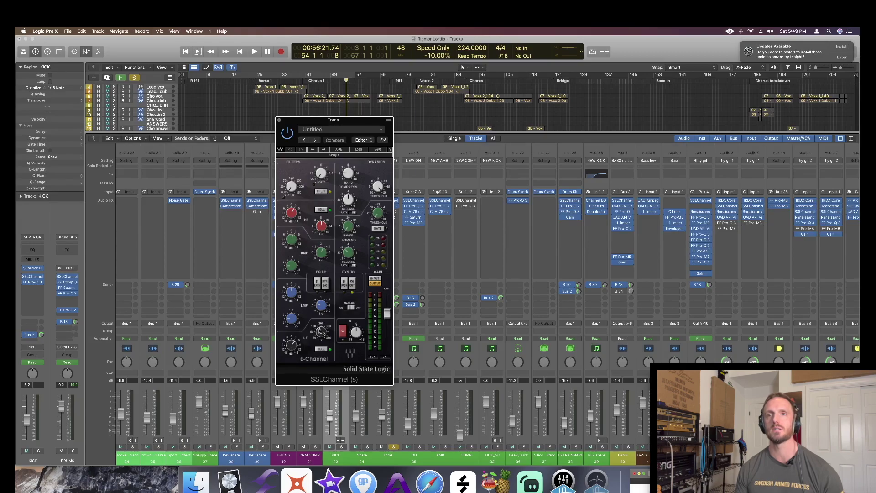
drag(322, 332, 322, 334)
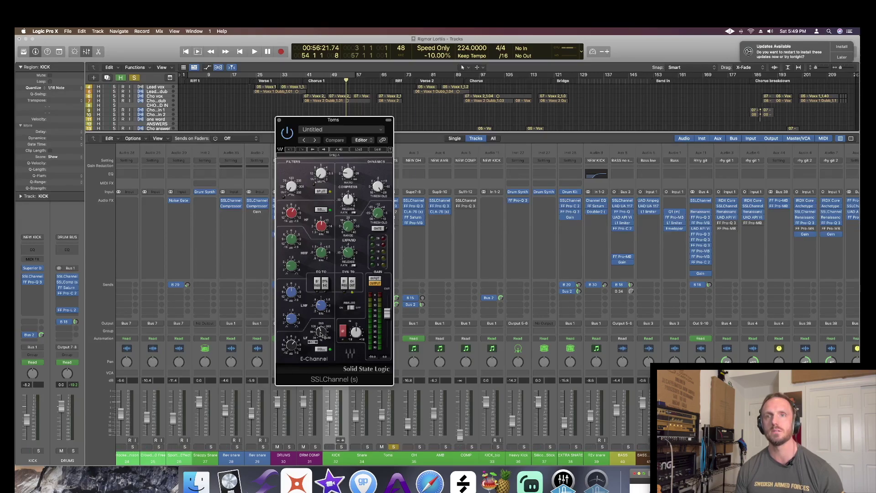
click(280, 121)
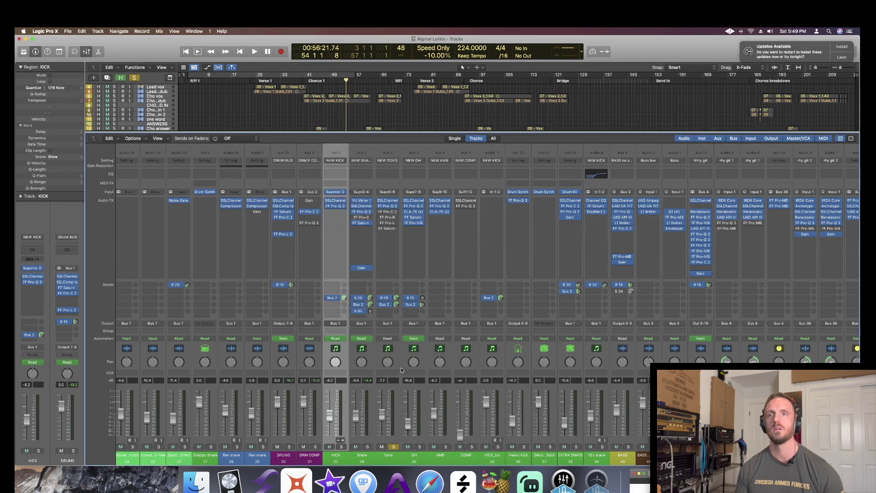
Find a tom fill in the KICK region's piano roll and place the playhead at bar 107
key(x)
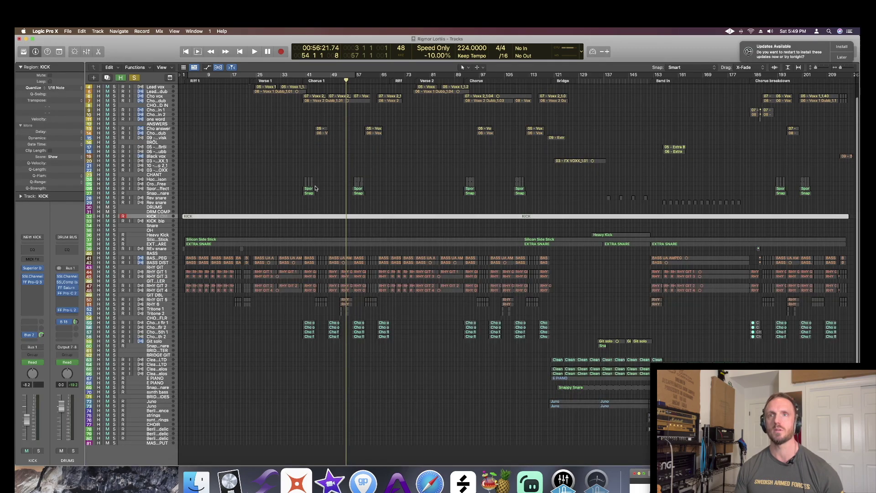
drag(318, 189, 423, 247)
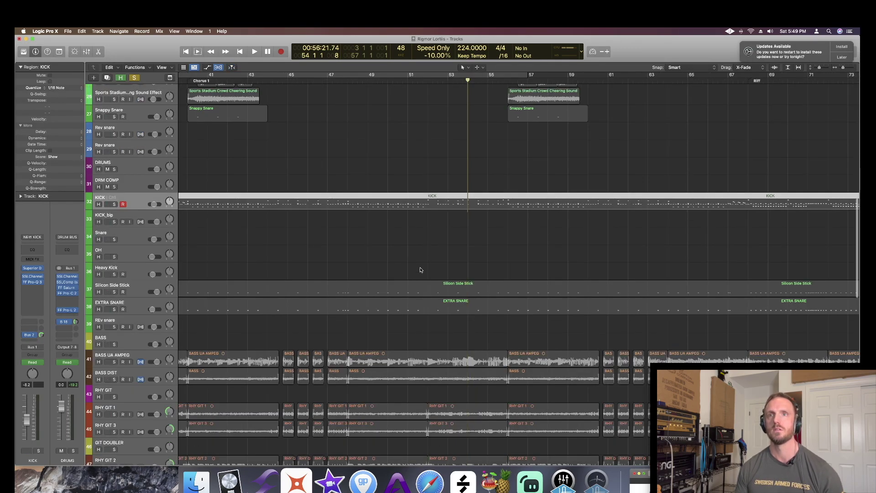
key(p)
scroll(557, 339, left, 1)
scroll(557, 339, right, 1)
scroll(557, 338, left, 20)
scroll(557, 339, left, 19)
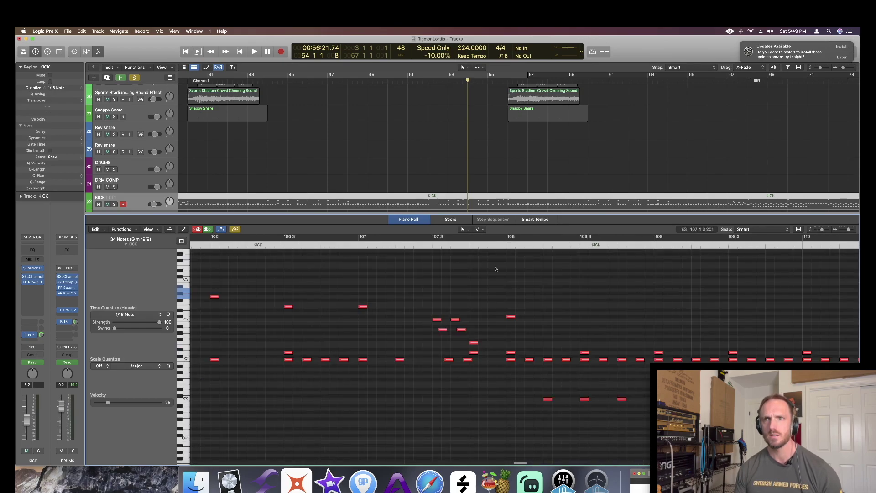
click(362, 246)
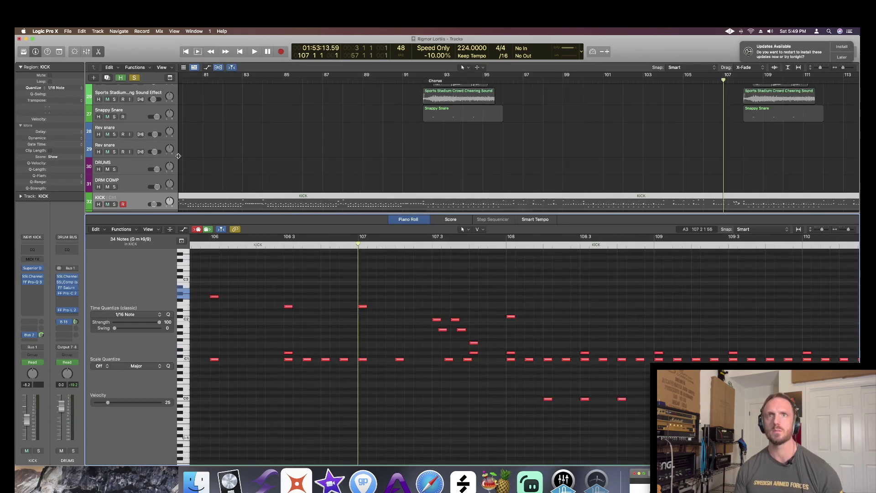
Return to the mixer, also solo the DRUMS bus, and play the tom fill from bar 107
key(x)
alt+click(289, 446)
key(space)
key(space)
key(space)
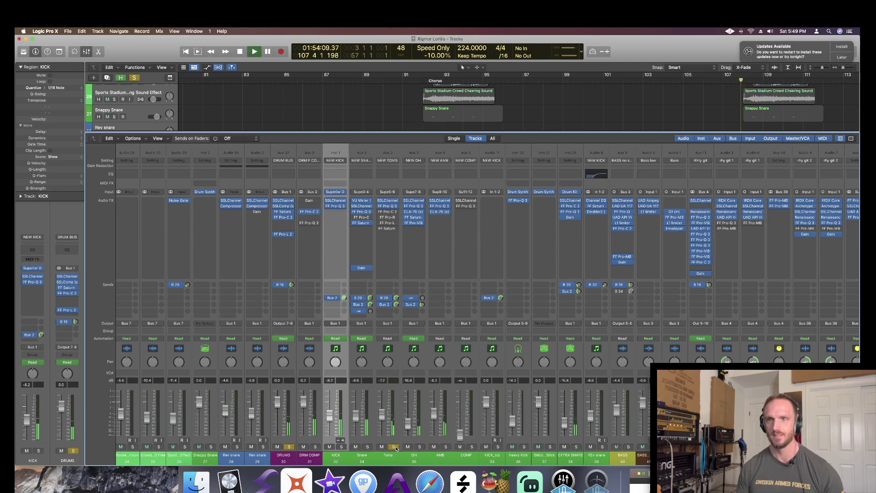
key(space)
Move the playhead back to bar 107 and remove the DRUMS bus solo, keeping only Toms soloed
key(comma)
key(comma)
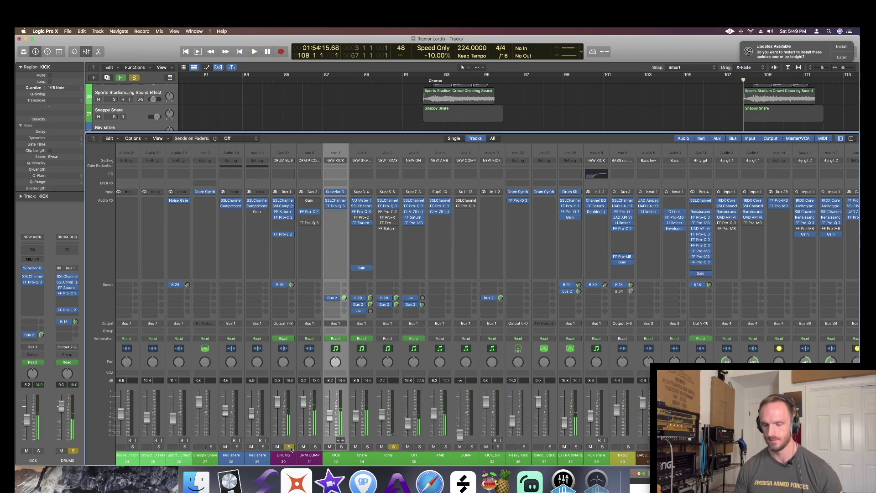
key(space)
key(space)
click(290, 447)
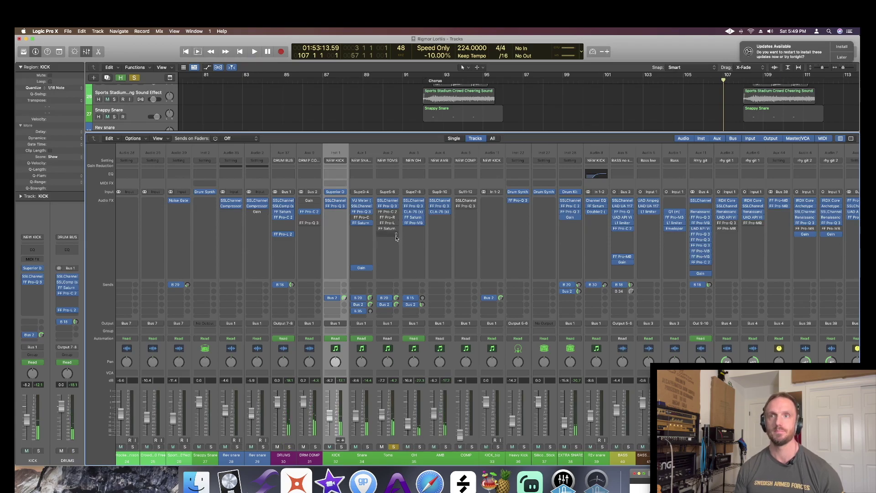
Check the Pro-Q 3 settings on the Toms channel, and close the plug-in
click(391, 208)
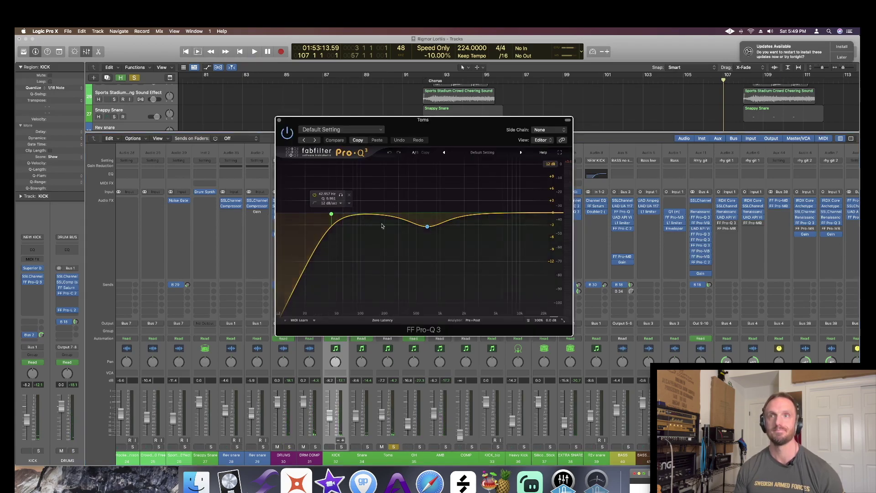
click(279, 120)
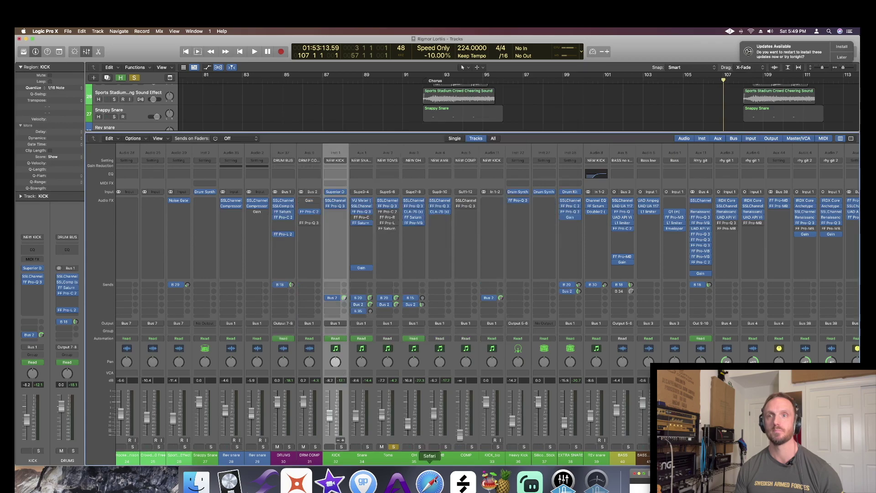
Solo only the OH channel and play the overheads with its SSLChannel settings open, closing the plug-in when done
alt+click(420, 447)
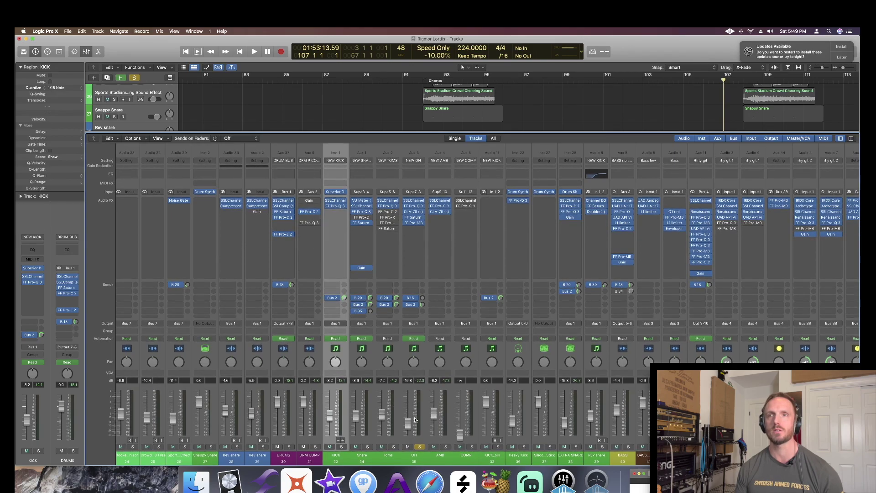
click(415, 203)
key(space)
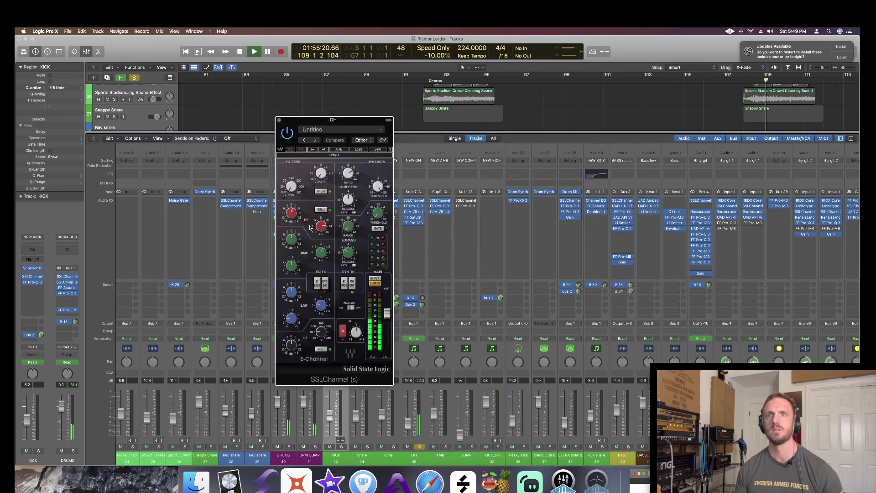
key(space)
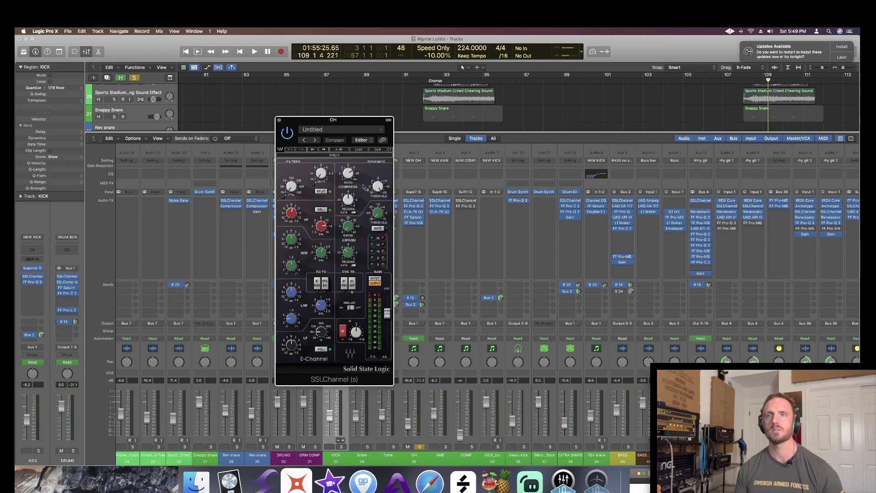
click(280, 120)
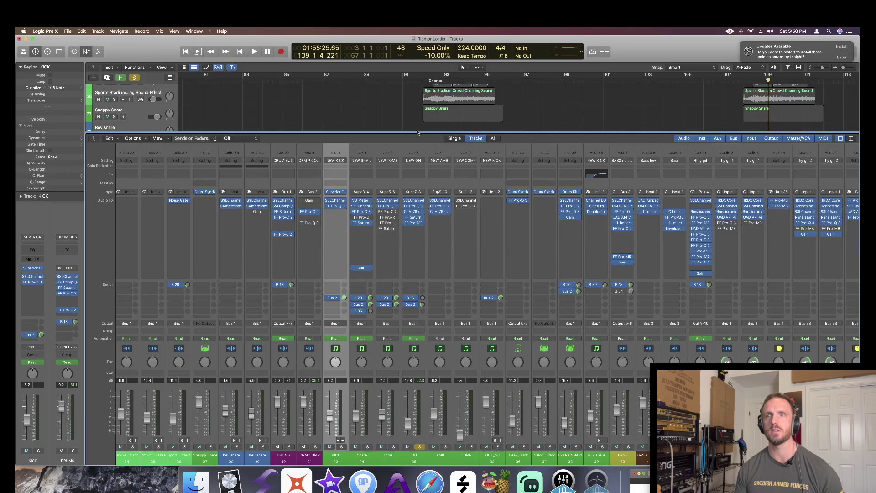
Open the OH channel's Pro-Q 3 and briefly solo the narrow cut near 10 kHz during playback
click(415, 208)
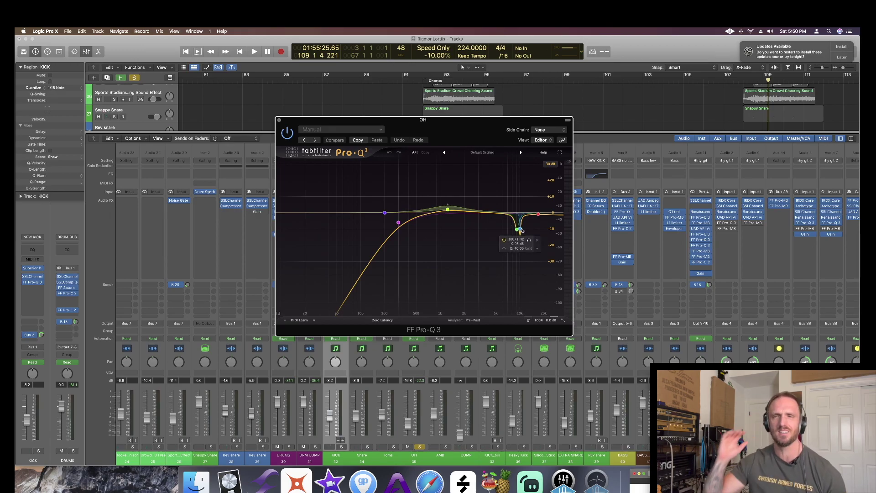
key(space)
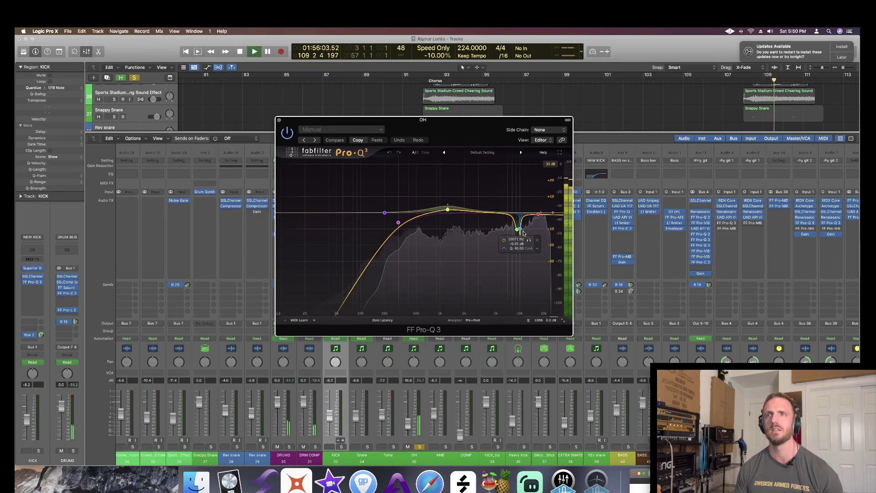
click(530, 242)
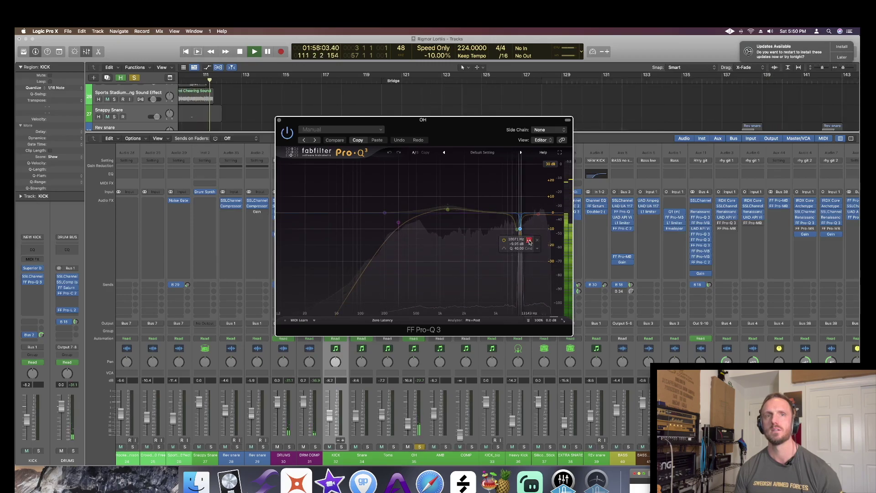
click(526, 242)
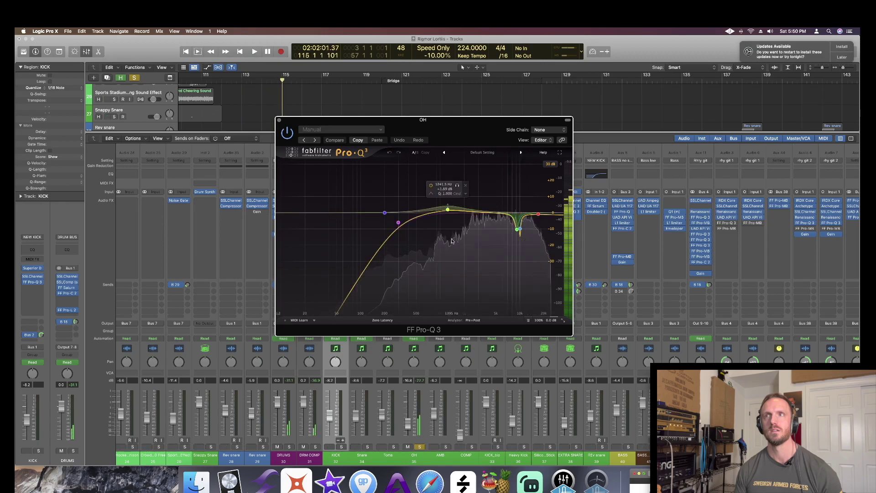
click(279, 121)
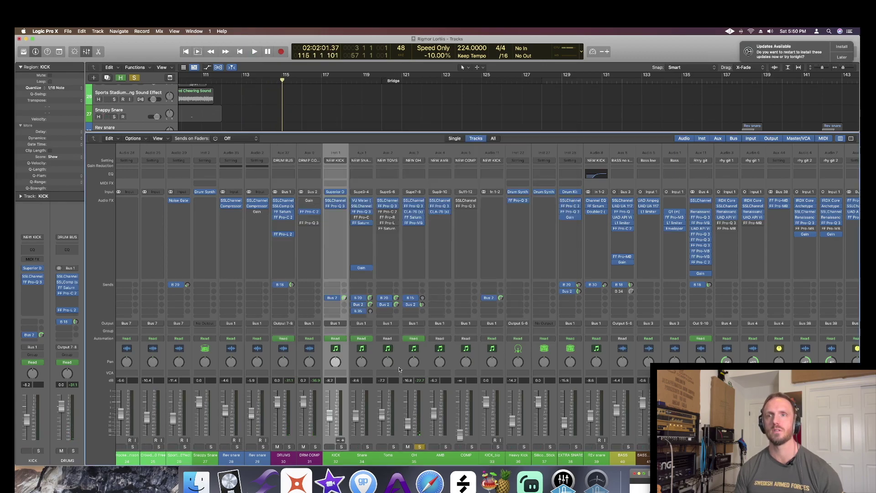
Play the overheads with the OH channel's CLA-76 compressor open to examine its gain reduction, and close it
click(414, 213)
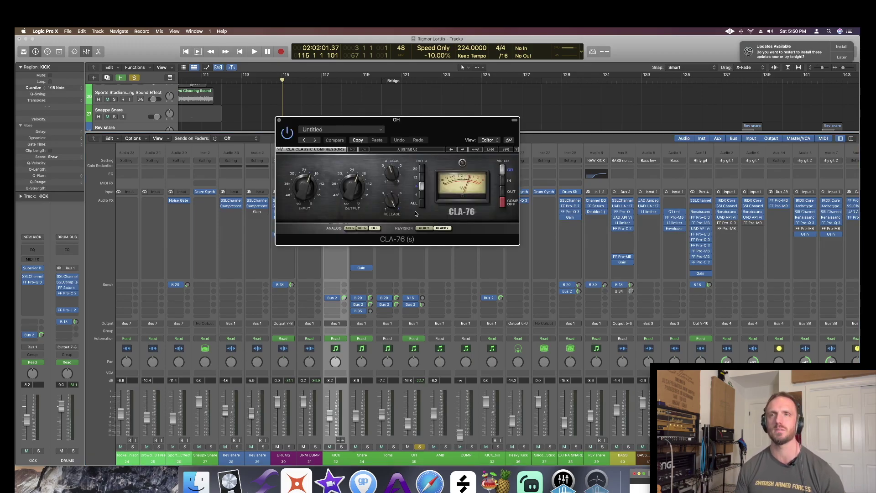
key(space)
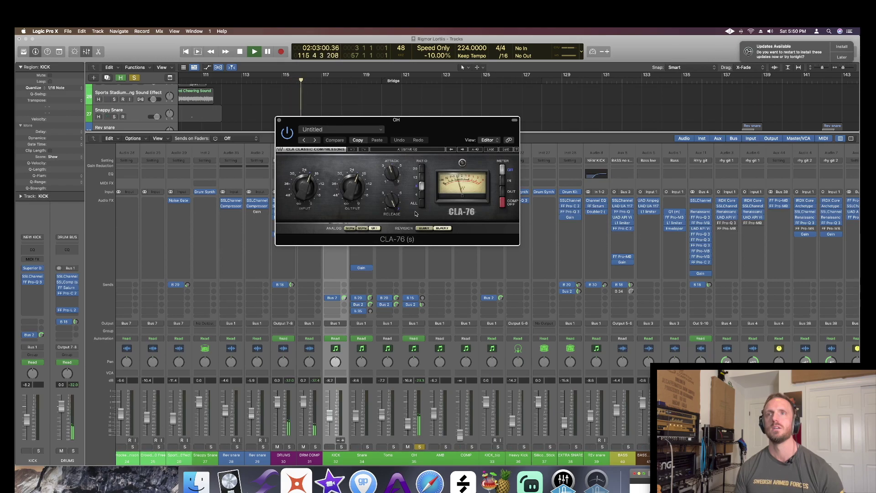
key(space)
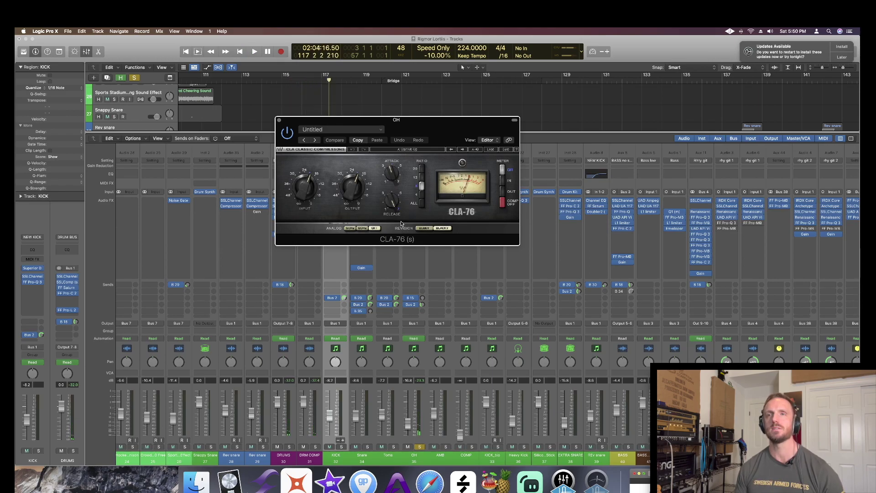
scroll(377, 99, up, 1)
key(space)
key(space)
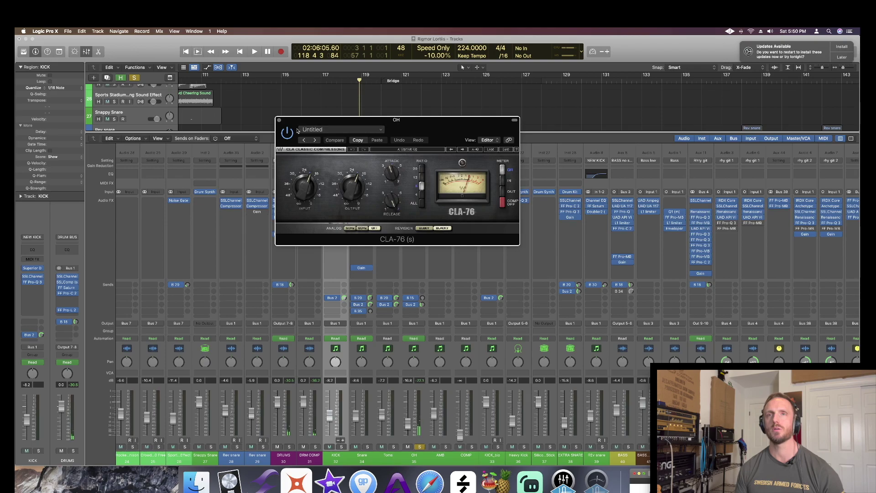
click(279, 120)
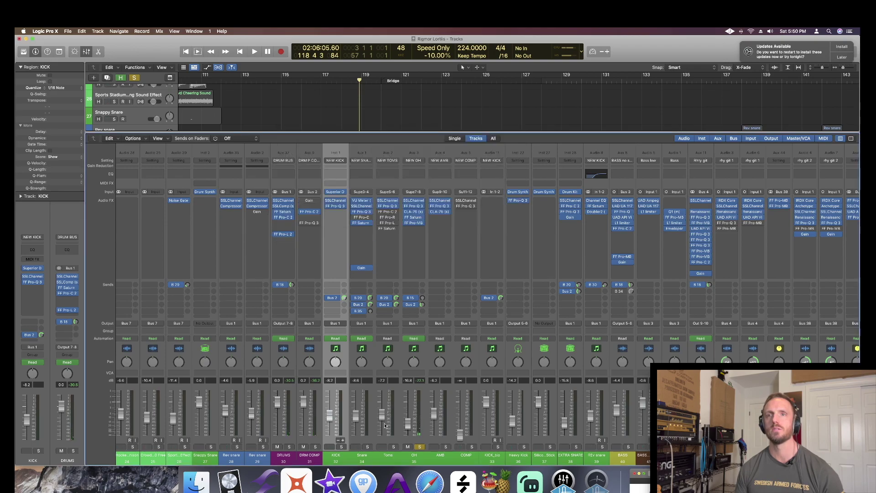
Show the upper band's settings in the OH channel's Saturn 2, play the overheads briefly, and close the plug-in
click(413, 218)
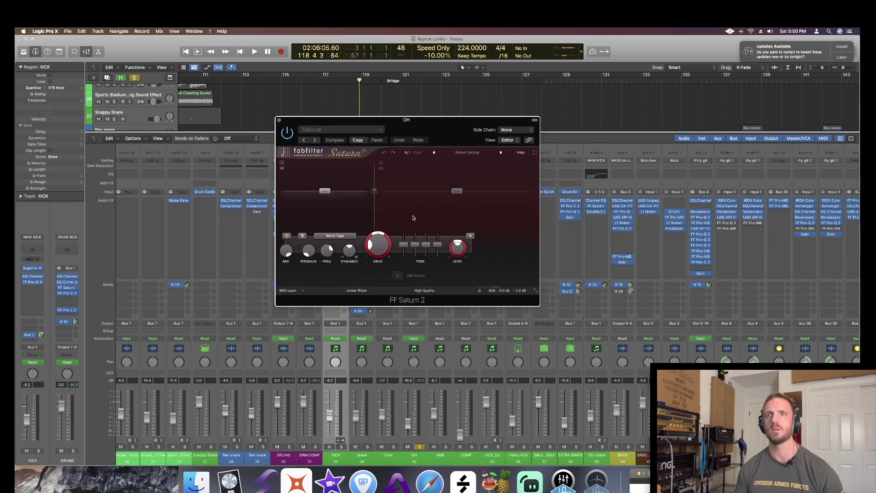
click(456, 191)
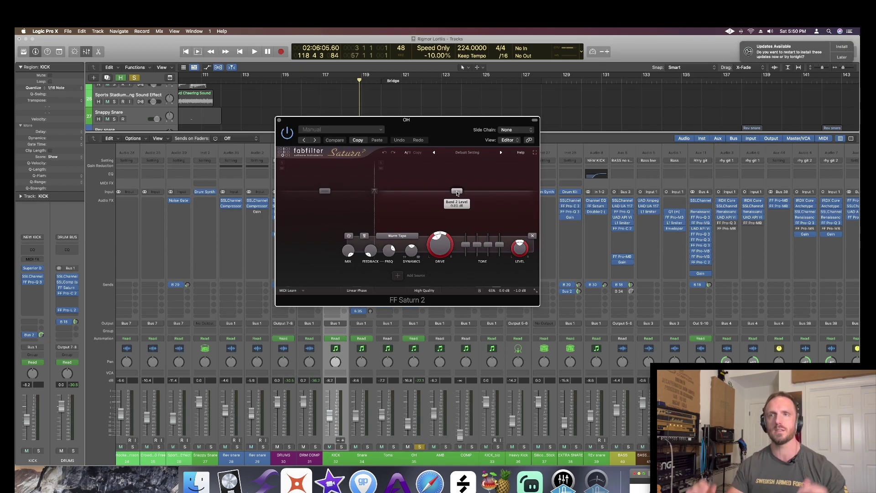
key(space)
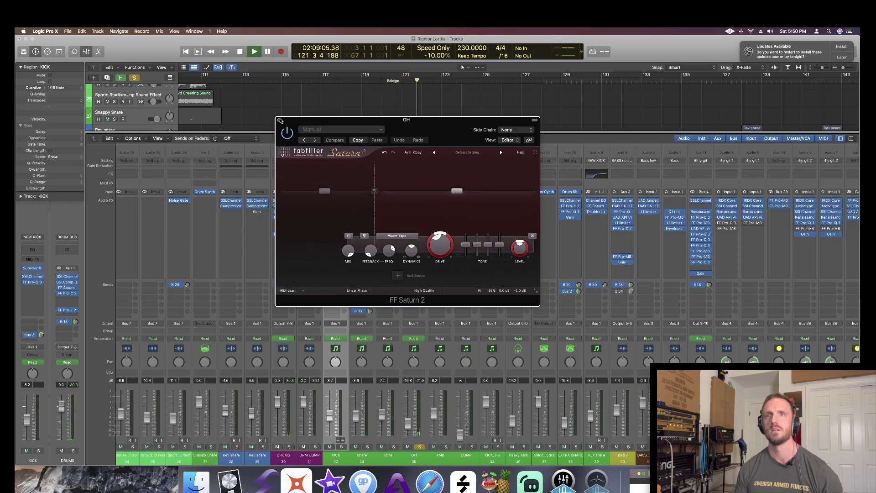
key(super+w)
key(space)
Zoom out the timeline and play the overheads from around bar 101 with the OH channel's Pro-MB open
key(super+Left)
key(space)
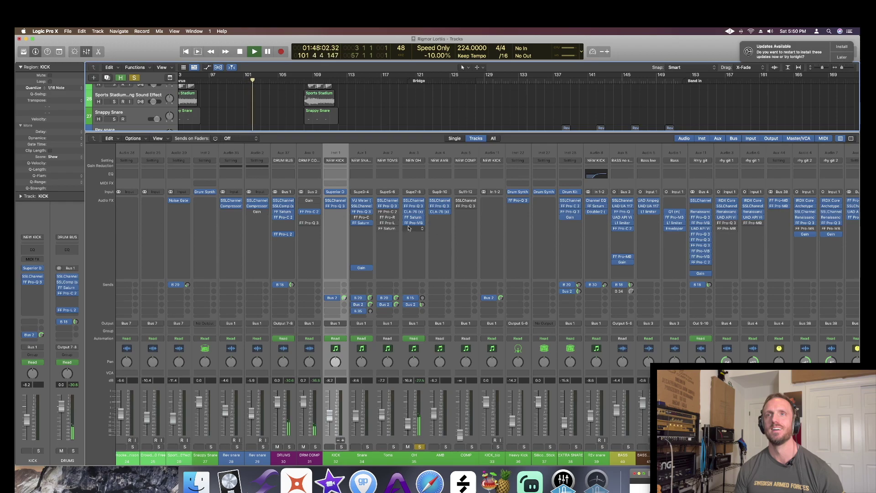
click(410, 222)
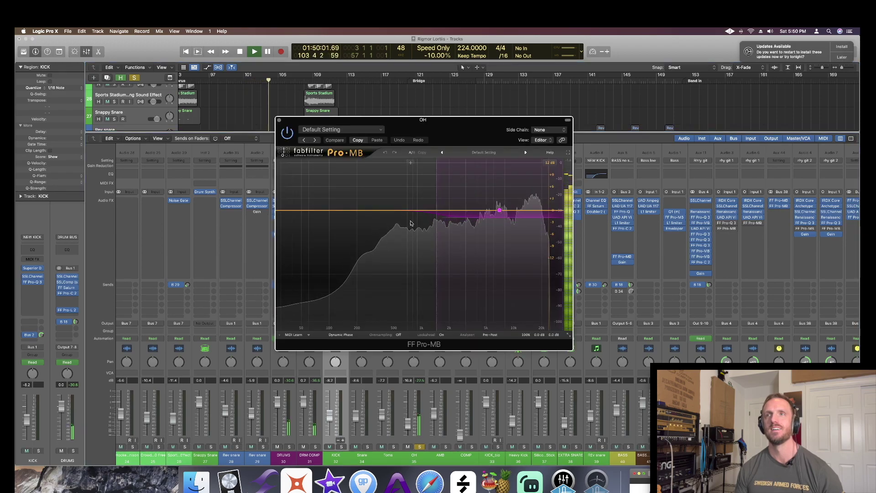
mouse_move(499, 211)
key(space)
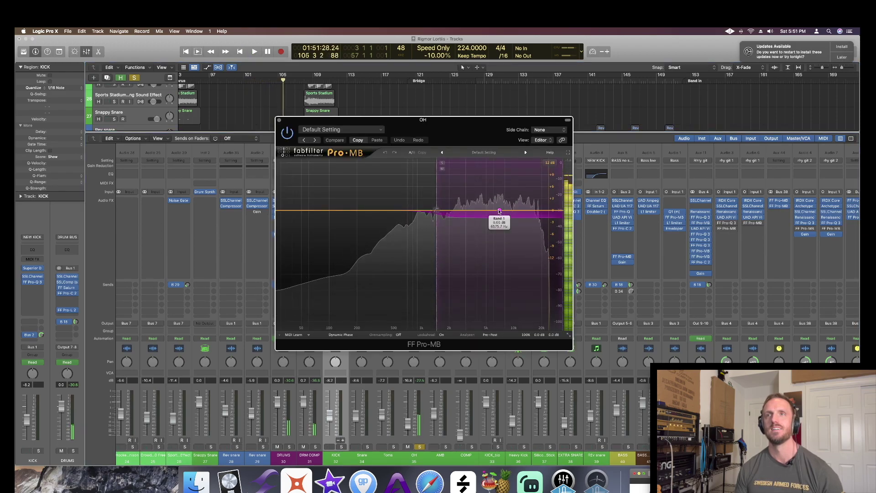
Show the high band's compression settings in Pro-MB, audition that band soloed and unsoloed, and close the plug-in
click(499, 211)
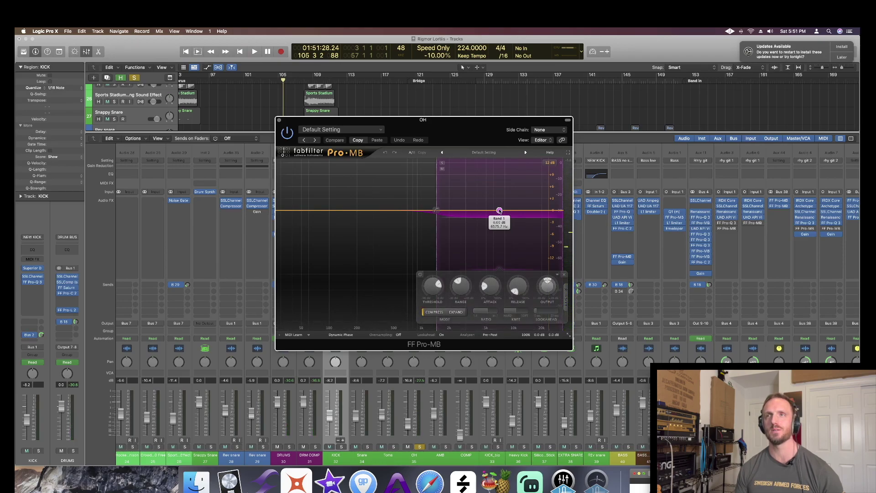
click(442, 163)
key(space)
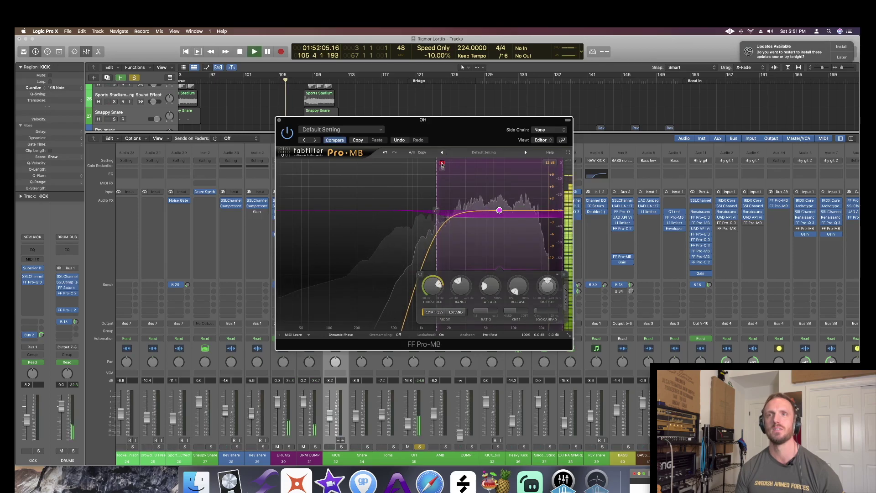
click(442, 163)
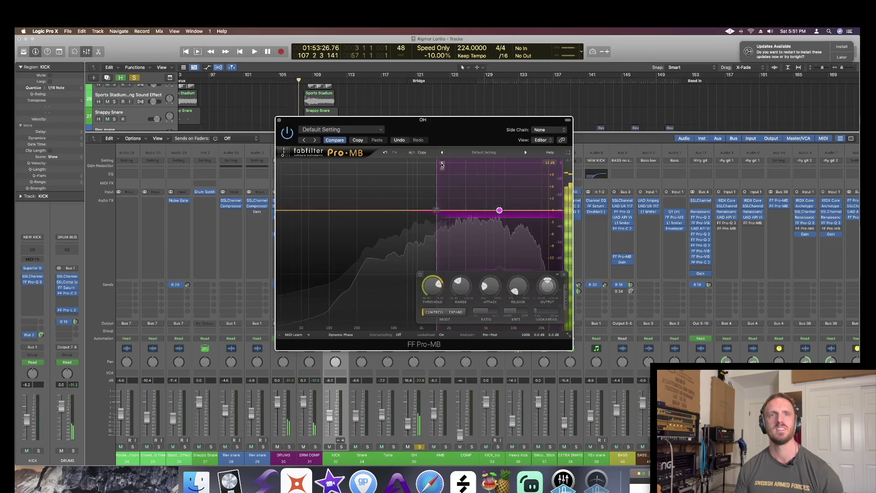
key(space)
key(space)
click(279, 120)
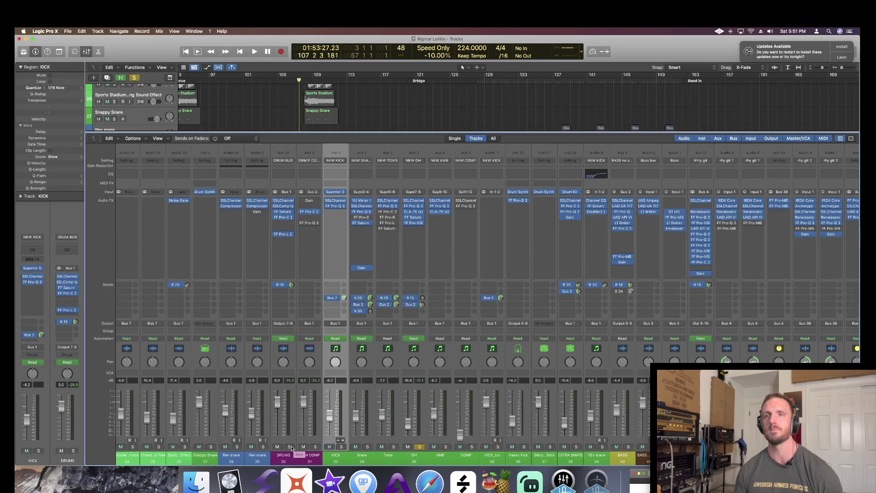
Solo only the AMB channel and play it with its SSLChannel settings open, closing the plug-in when done
click(446, 447)
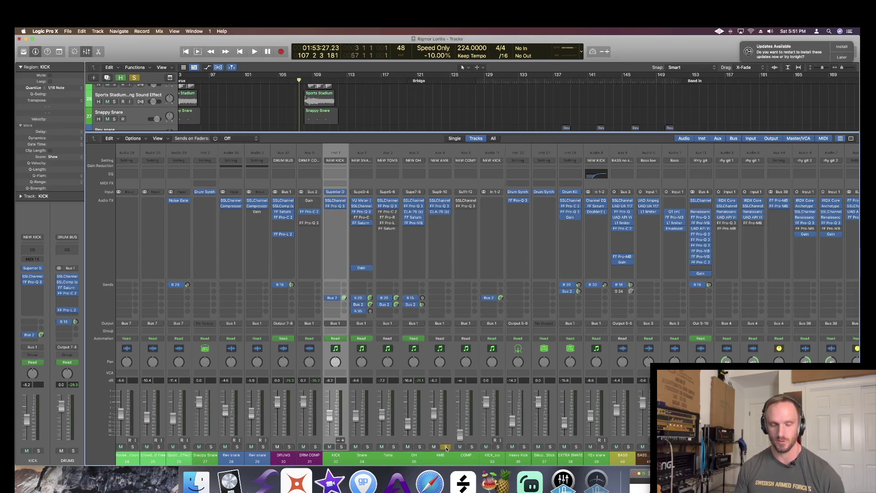
click(443, 202)
key(space)
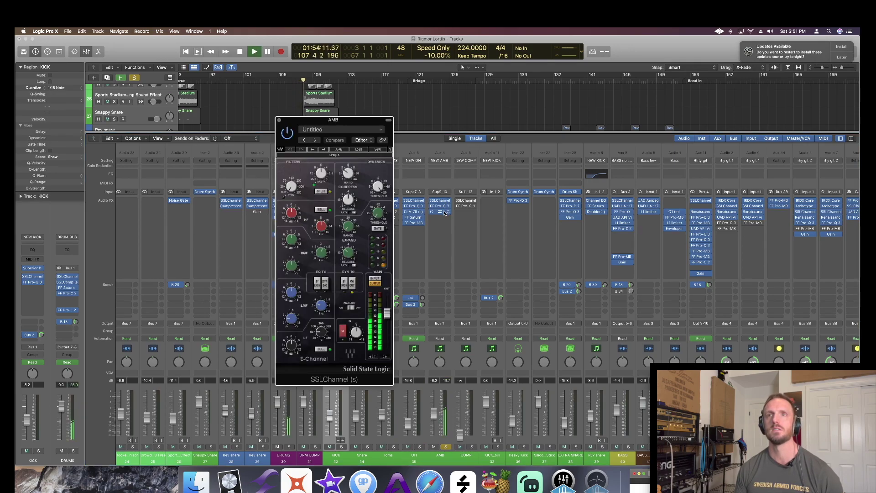
key(space)
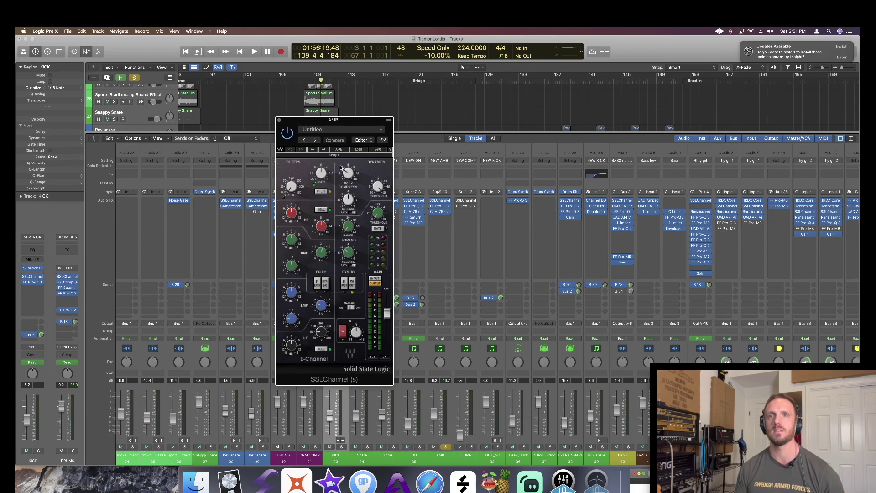
click(279, 120)
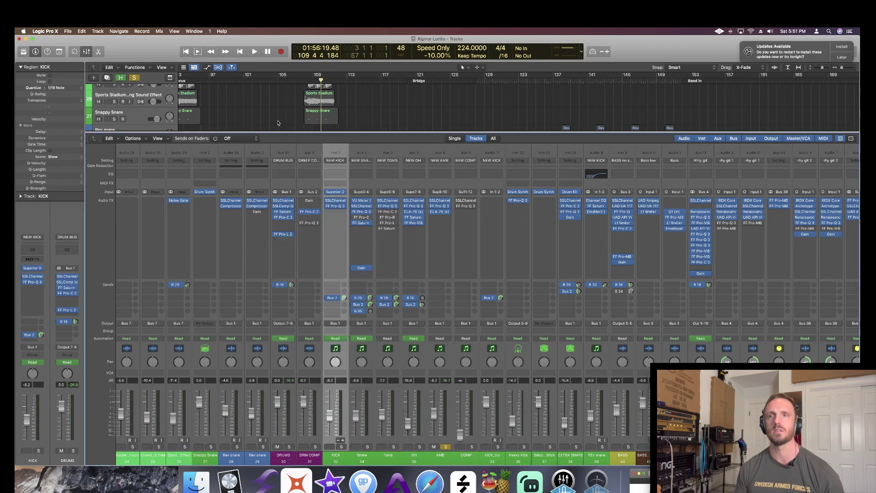
Examine the low-cut filter in the AMB channel's Pro-Q 3 during playback, and hide the plug-in window
click(441, 206)
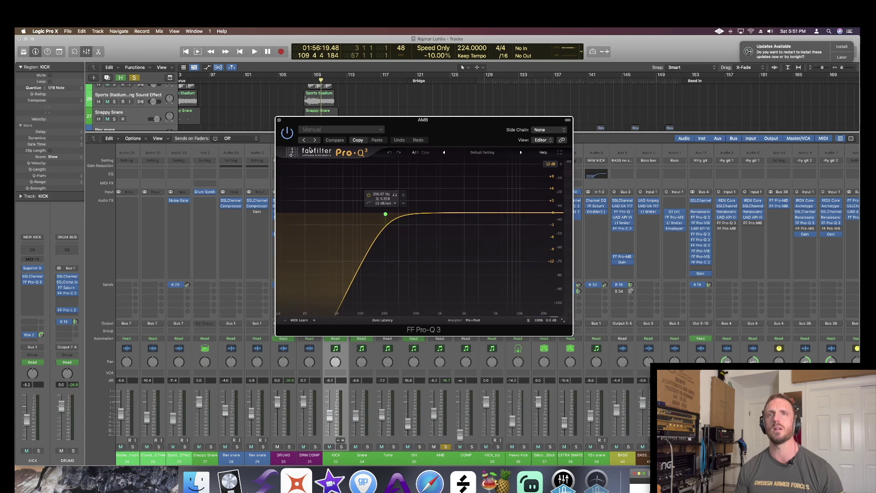
key(space)
key(v)
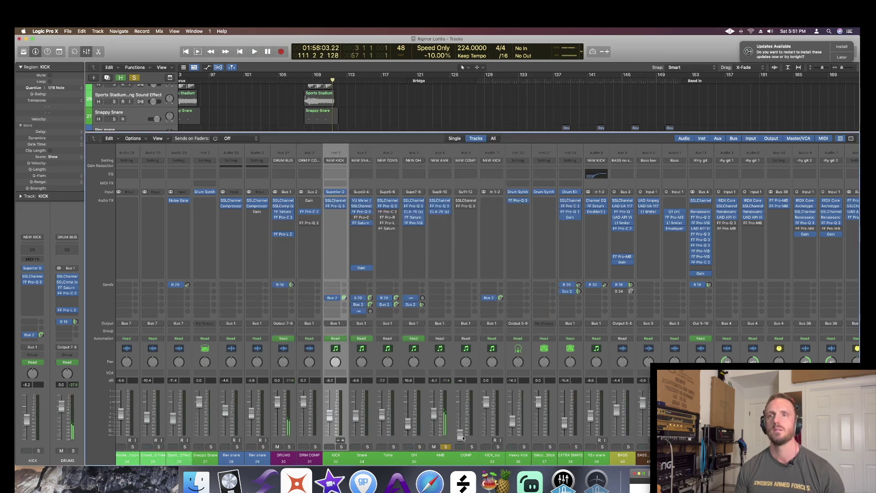
Play the room sound with the AMB channel's CLA-76 compressor open to examine its settings, and close it
click(442, 212)
key(space)
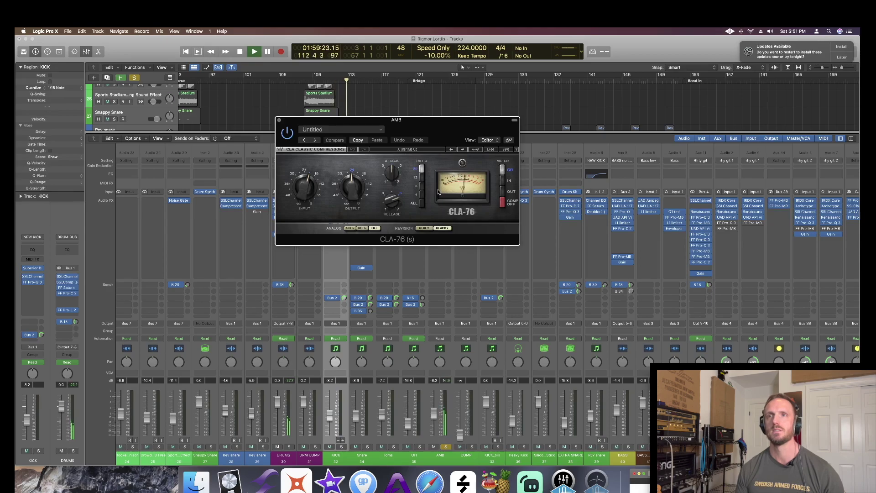
key(space)
click(279, 121)
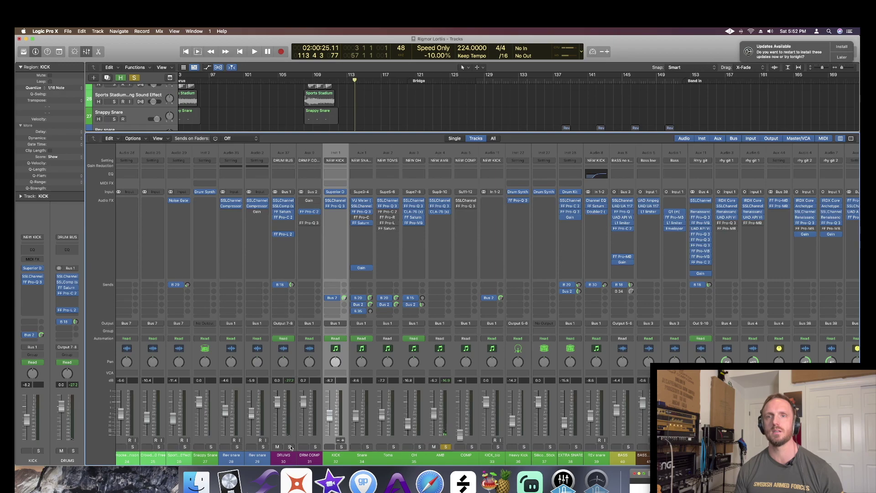
Select the OH channel and examine the routing options of its Bus 15 → DBLR send, leaving the send as it is
click(417, 455)
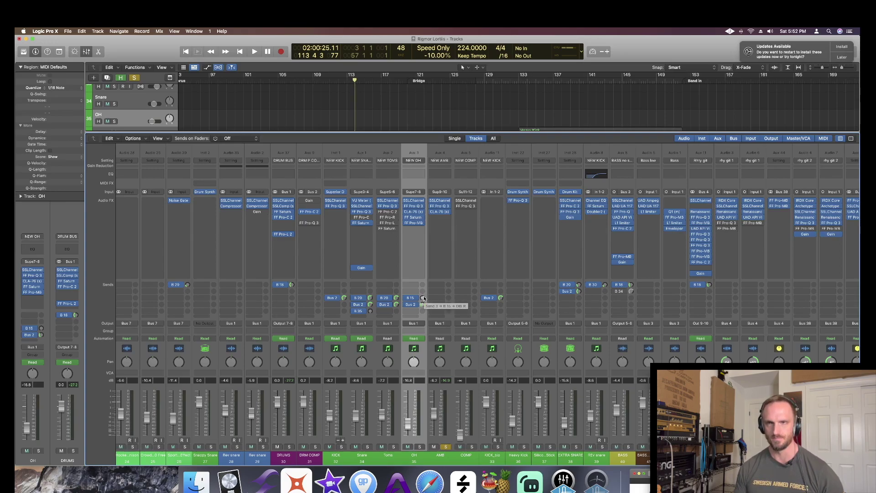
click(413, 297)
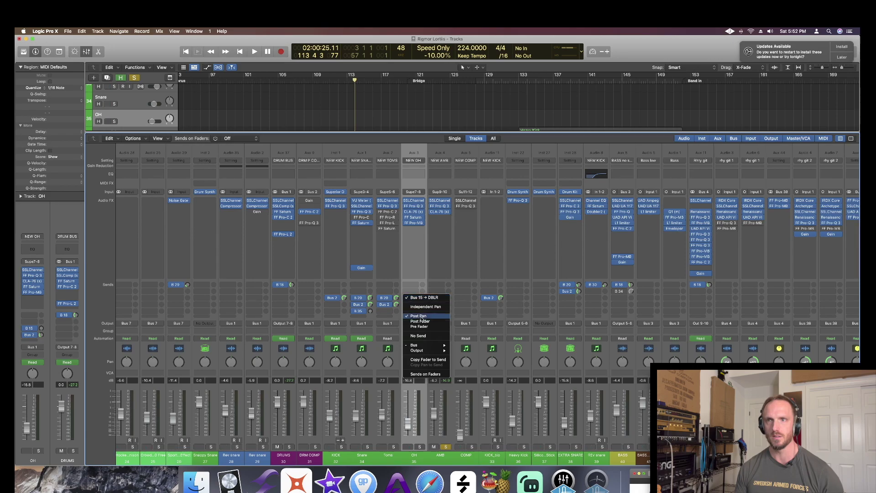
mouse_move(424, 346)
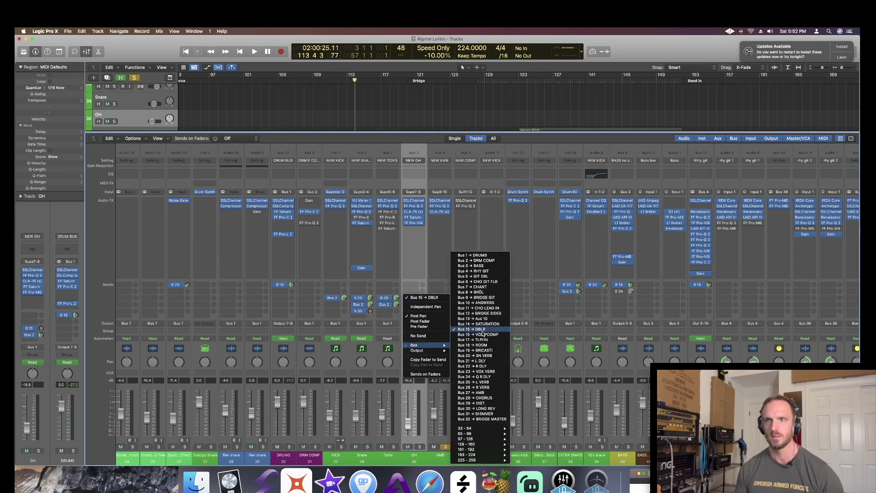
click(398, 390)
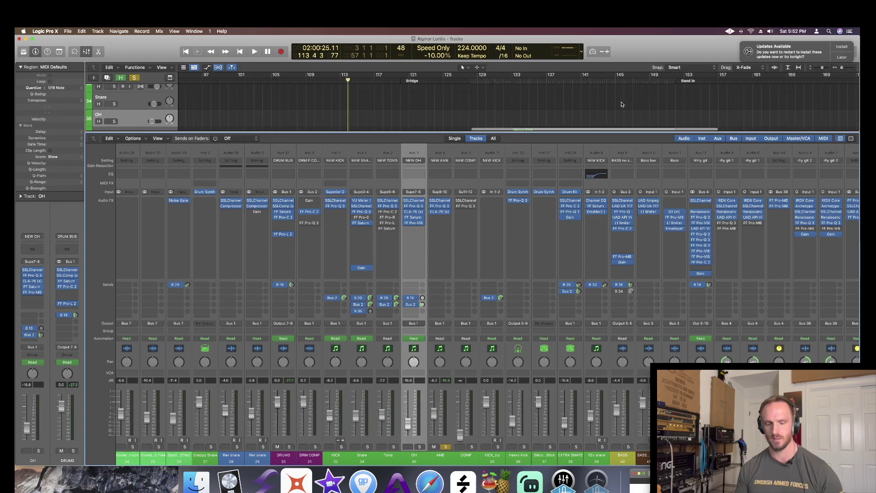
Hide the mixer, clear the AMB solo, and play the chorus breakdown from bar 184 with track automation shown
key(x)
scroll(621, 102, right, 10)
click(135, 78)
click(563, 81)
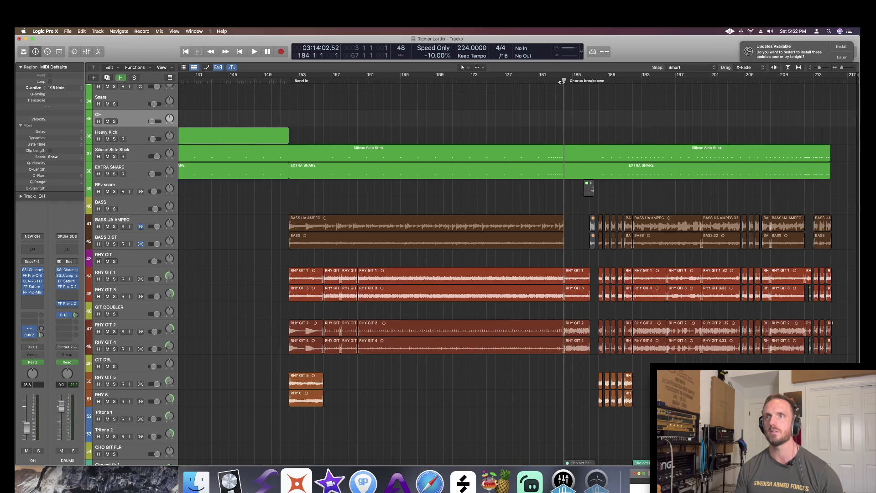
key(space)
key(a)
scroll(618, 201, up, 5)
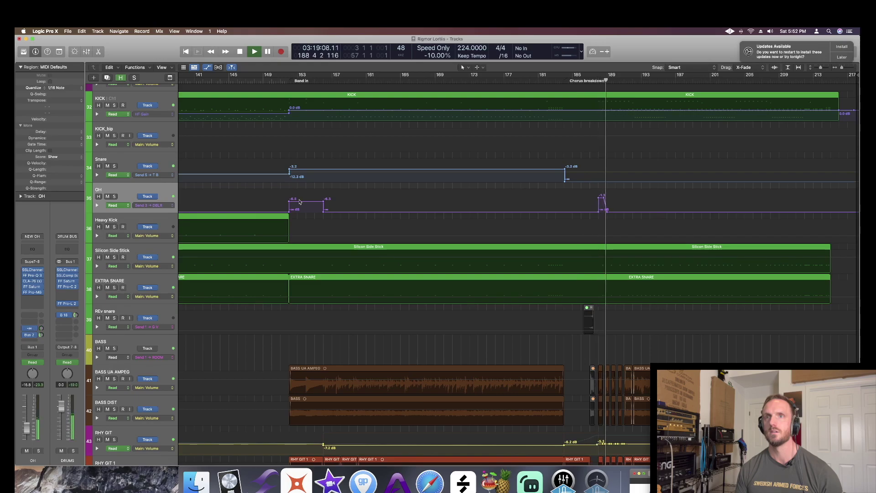
Solo the OH track and audition its DBLR send automation around bar 188, toggling the track's mute, and clear the solo
click(115, 197)
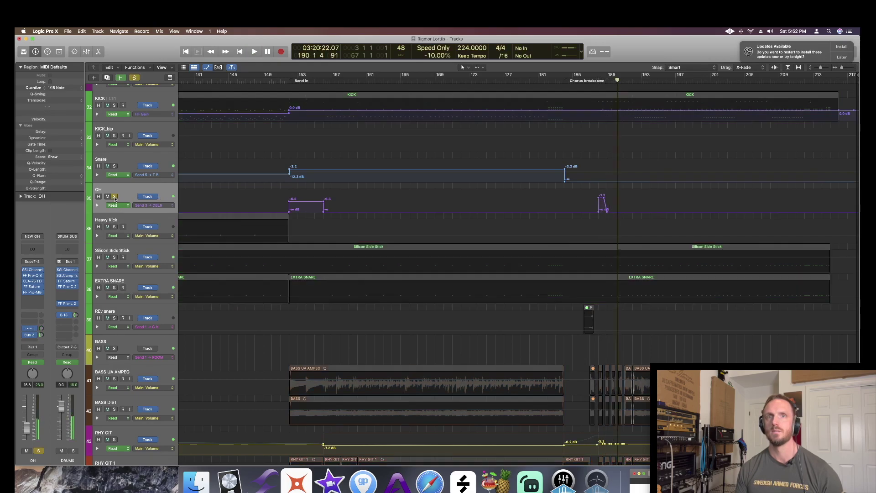
key(comma)
key(comma)
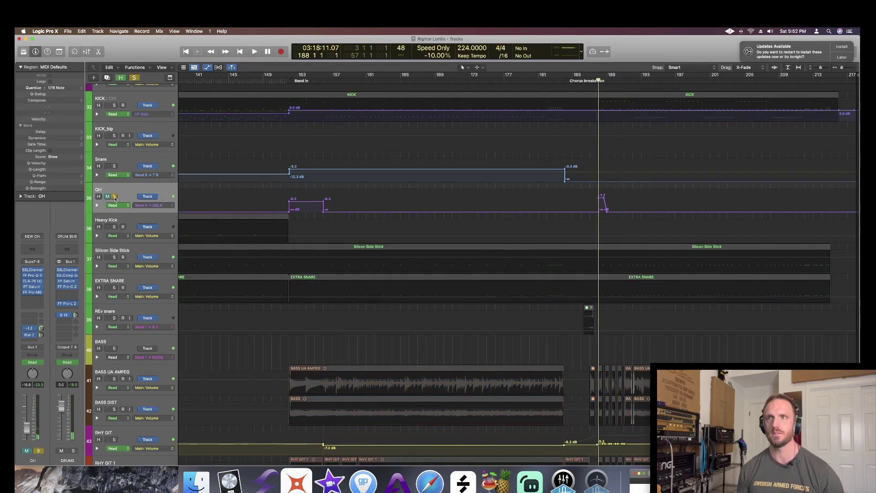
key(comma)
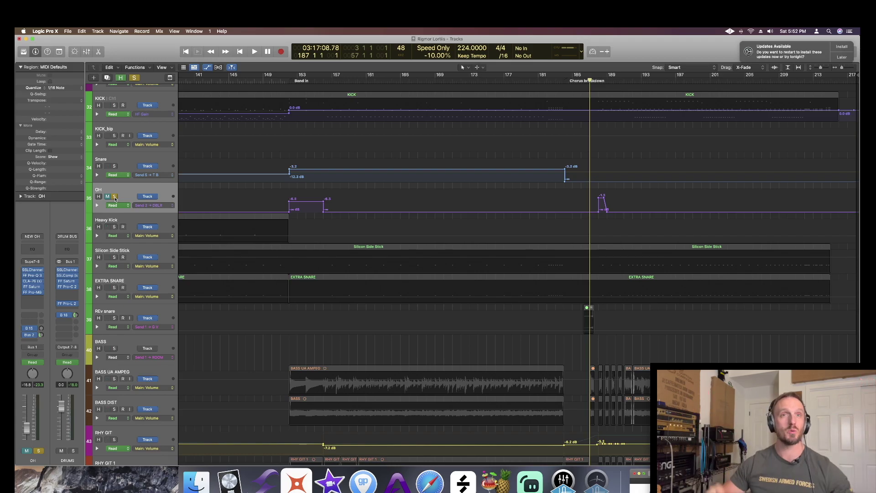
key(space)
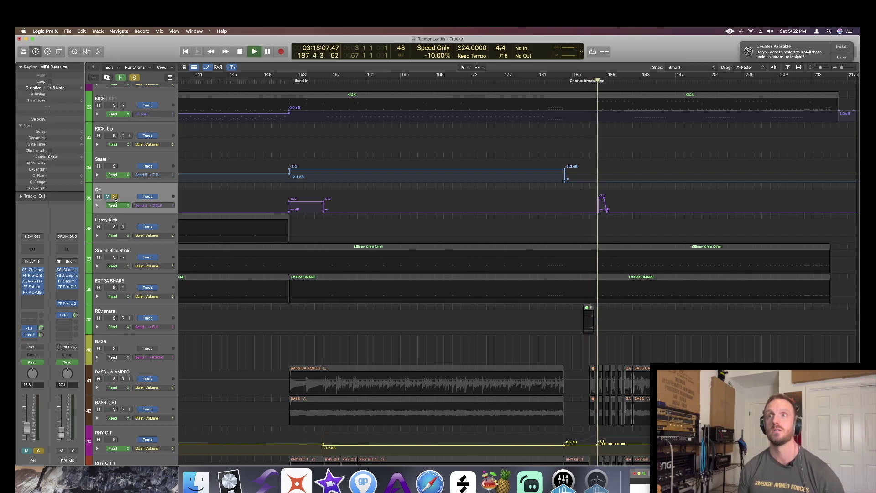
key(space)
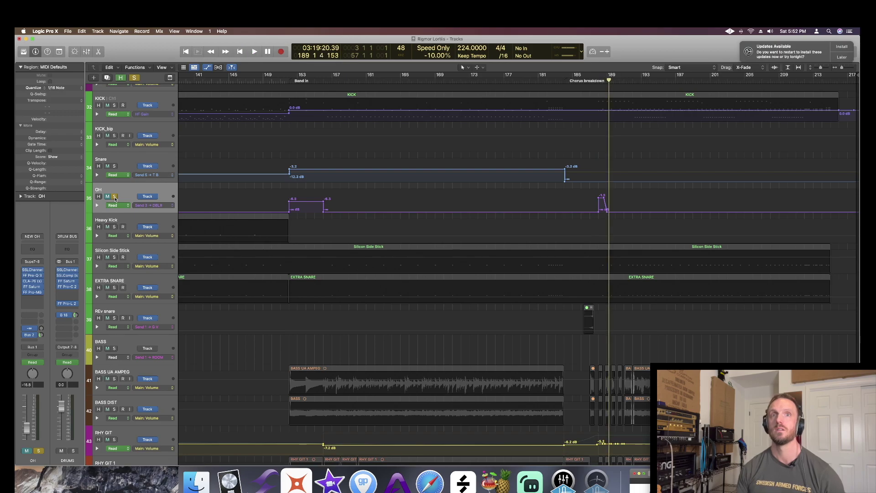
key(space)
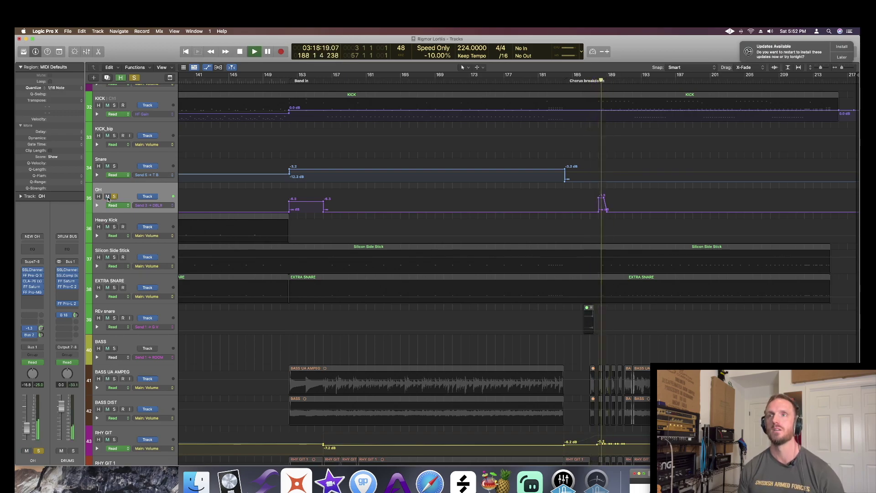
key(space)
click(115, 197)
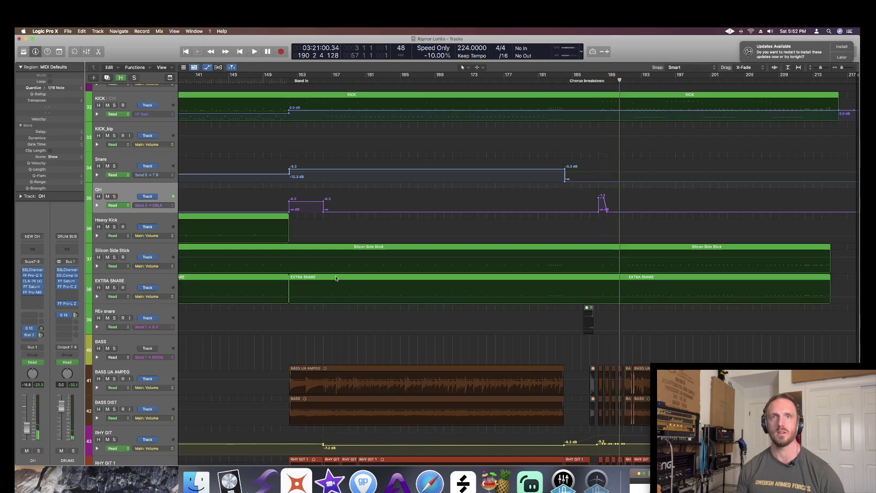
Hide the automation lanes and play the chorus breakdown around bar 188 in the full mix
key(a)
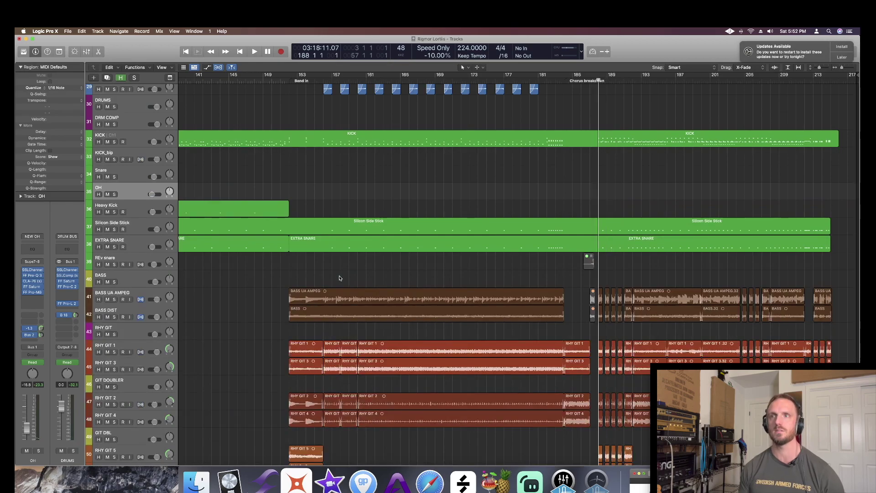
key(space)
key(comma)
key(comma)
key(space)
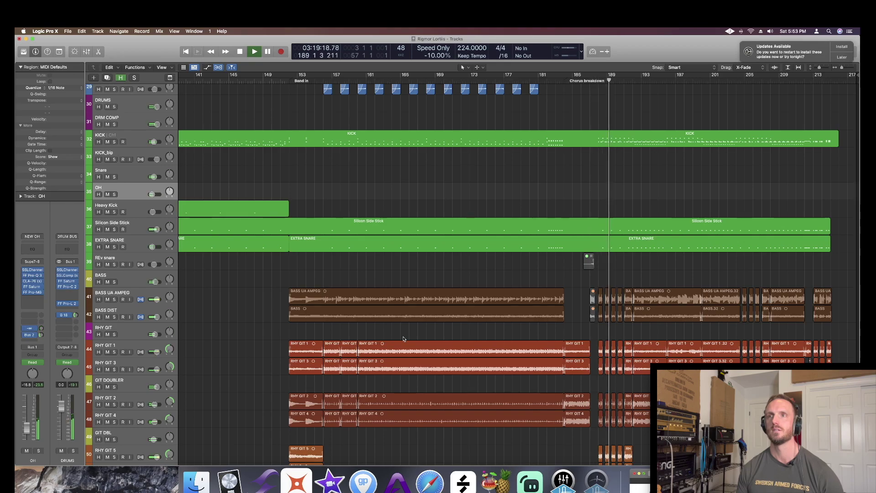
key(space)
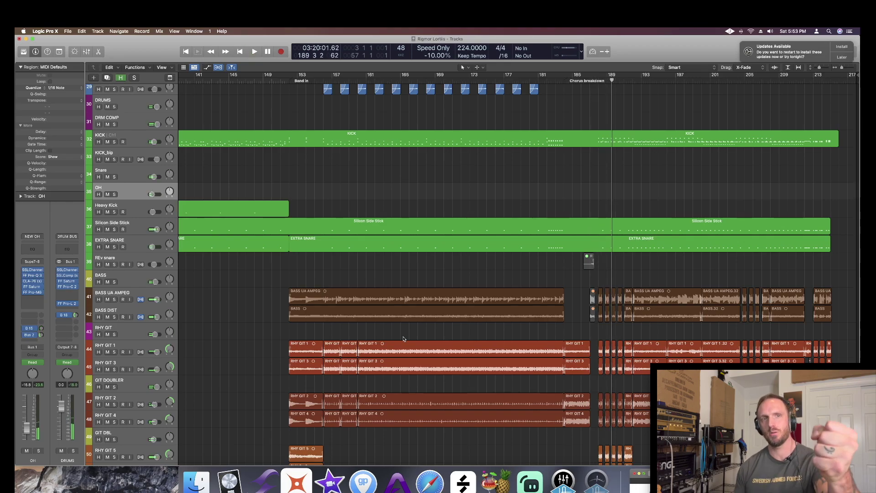
Show the mixer, open DRM COMP's Pro-C 2, and play that channel soloed to observe the compression
key(x)
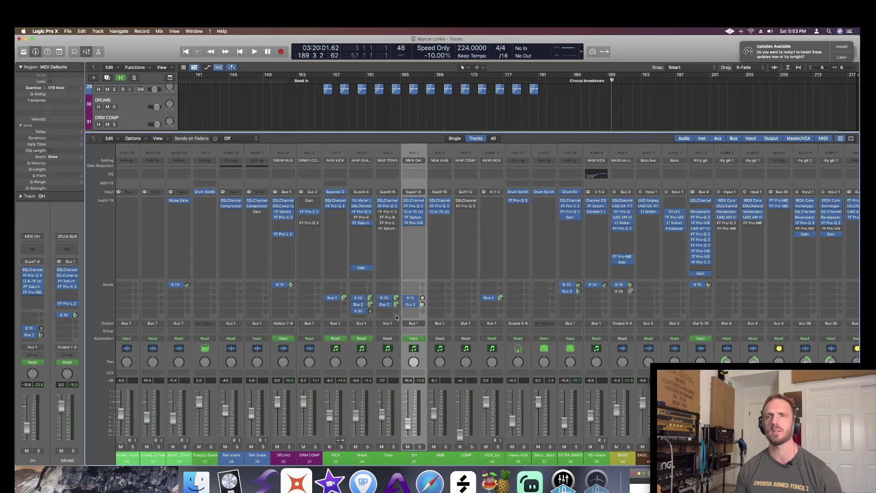
click(309, 212)
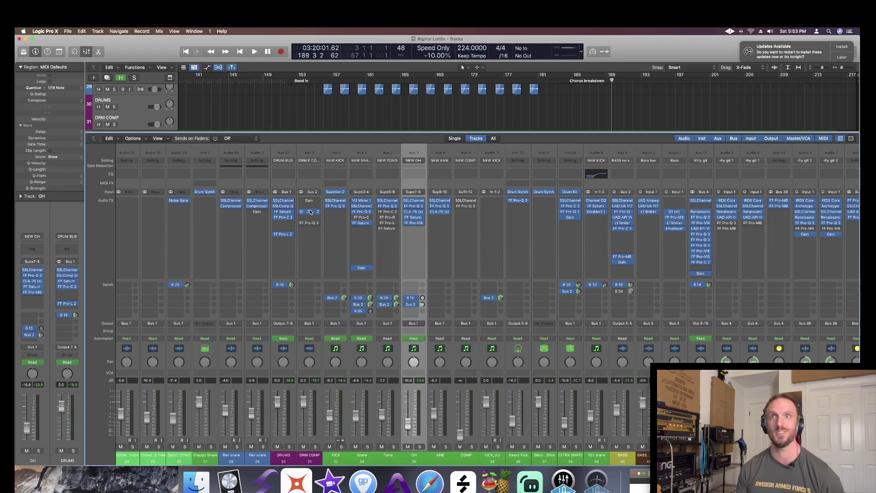
drag(409, 120, 533, 78)
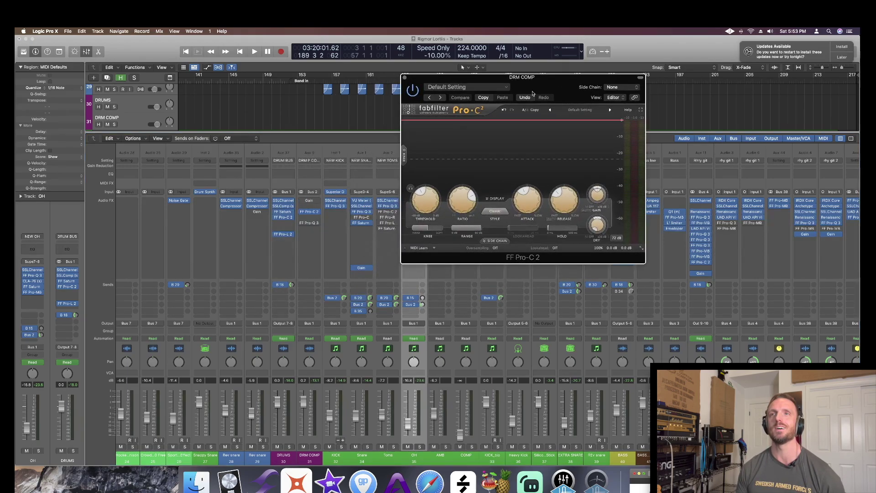
click(315, 446)
key(space)
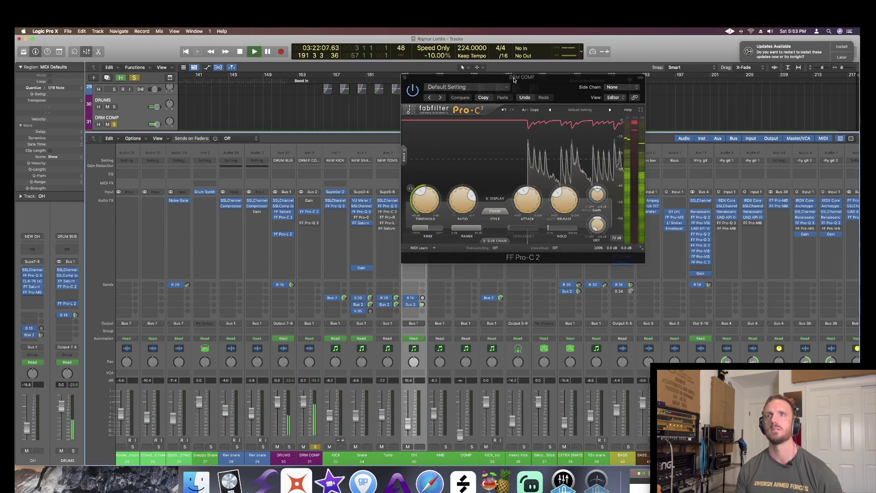
drag(456, 77, 548, 81)
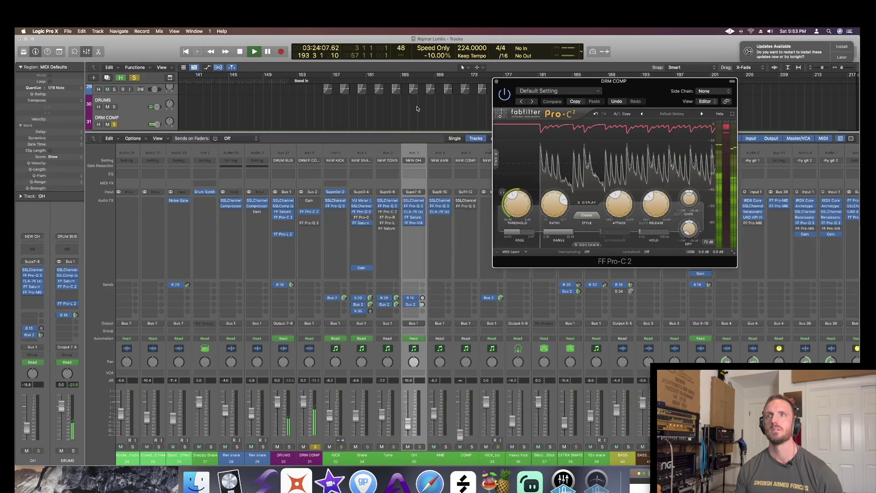
key(space)
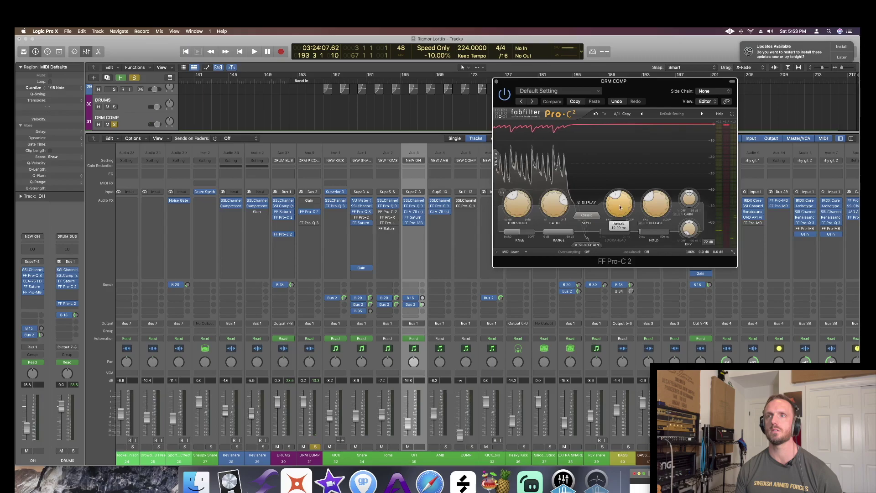
Examine the attack, release, ratio and threshold settings of the DRM COMP compressor
mouse_move(618, 208)
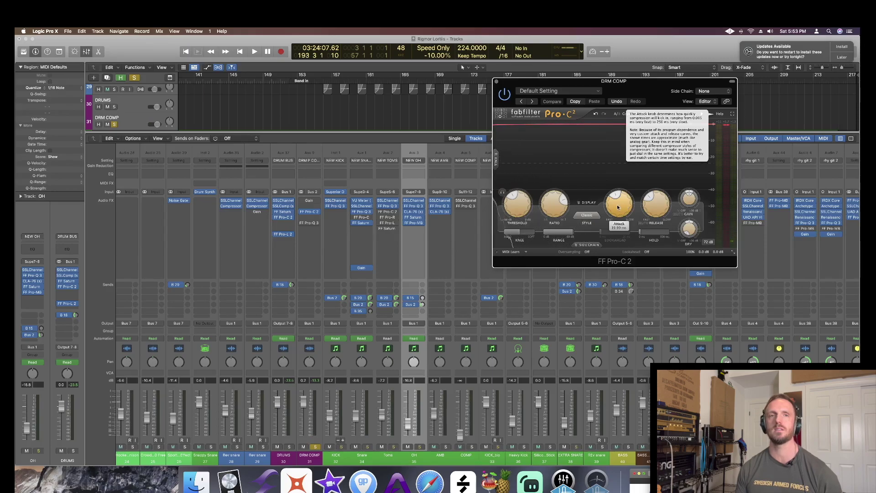
mouse_move(658, 207)
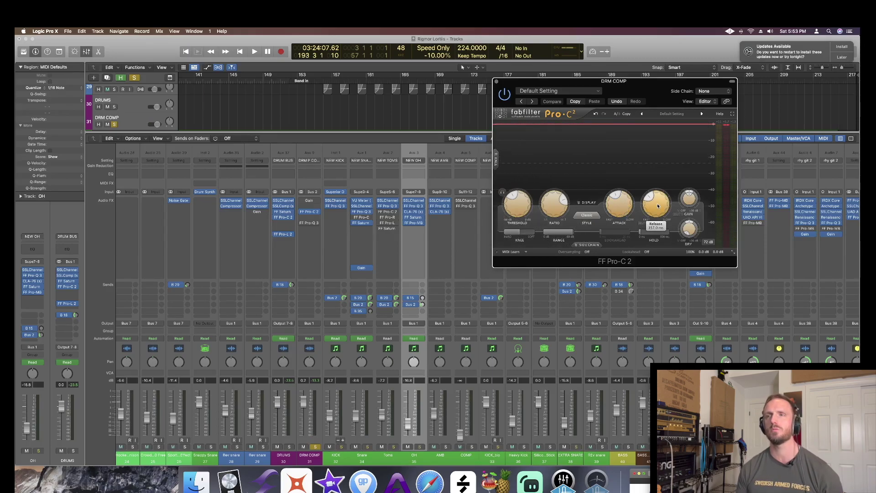
mouse_move(554, 205)
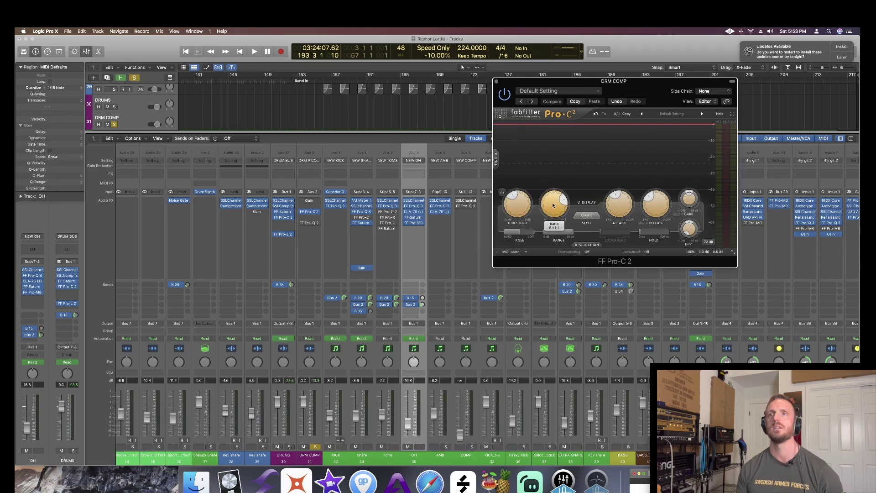
mouse_move(511, 208)
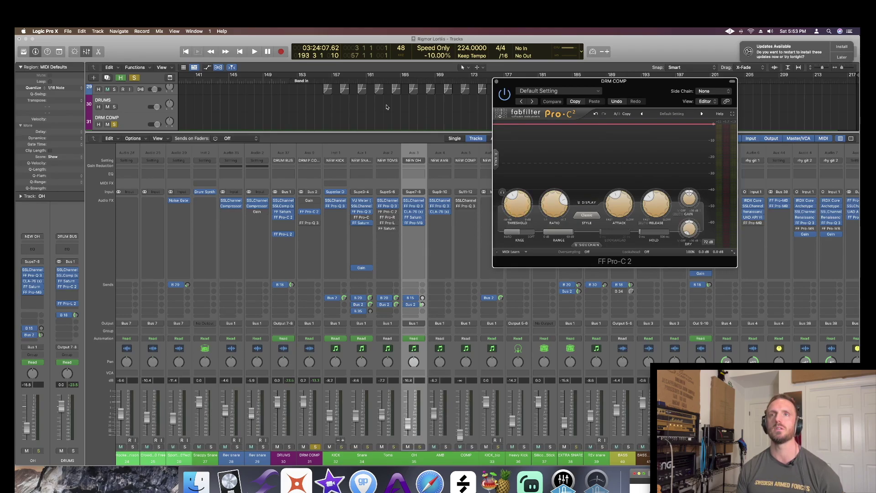
Turn on the cycle range over bars 3 to 57 near the start of the song
scroll(278, 96, down, 5)
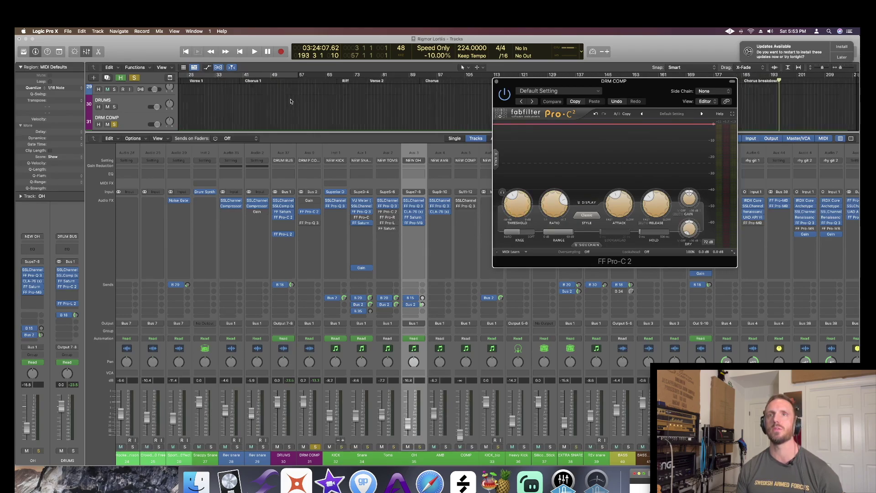
click(260, 77)
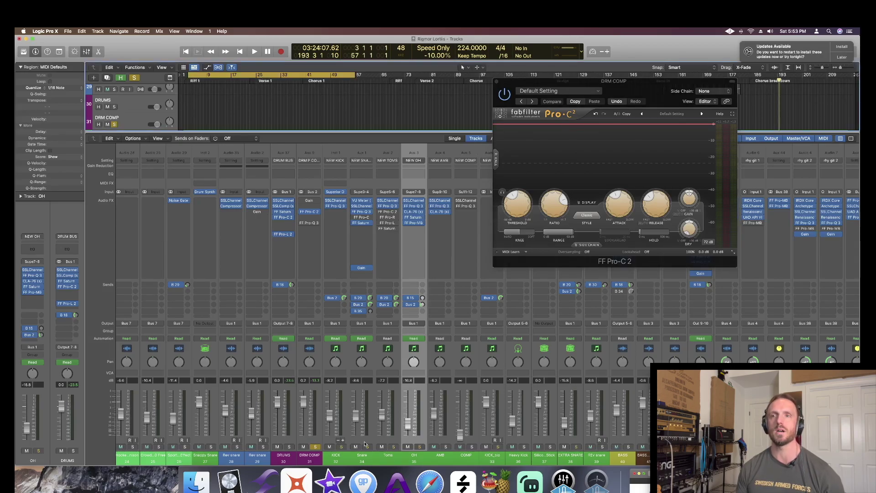
scroll(315, 265, right, 1)
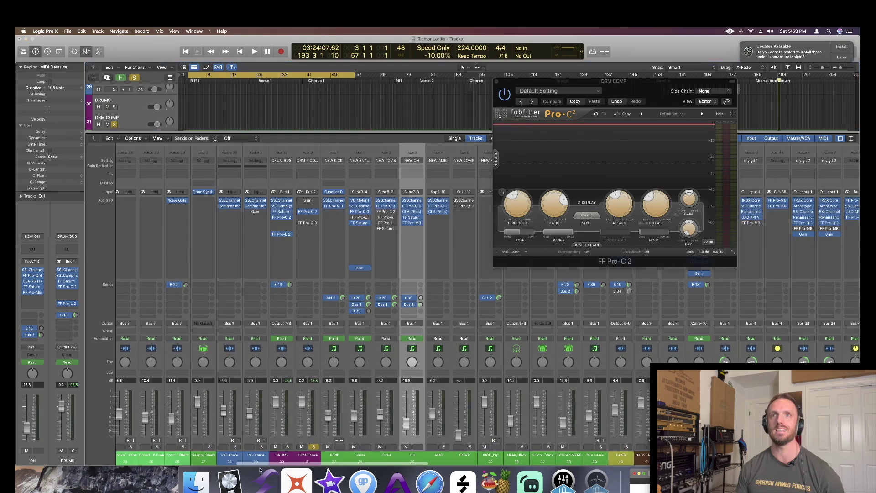
key(r)
click(486, 172)
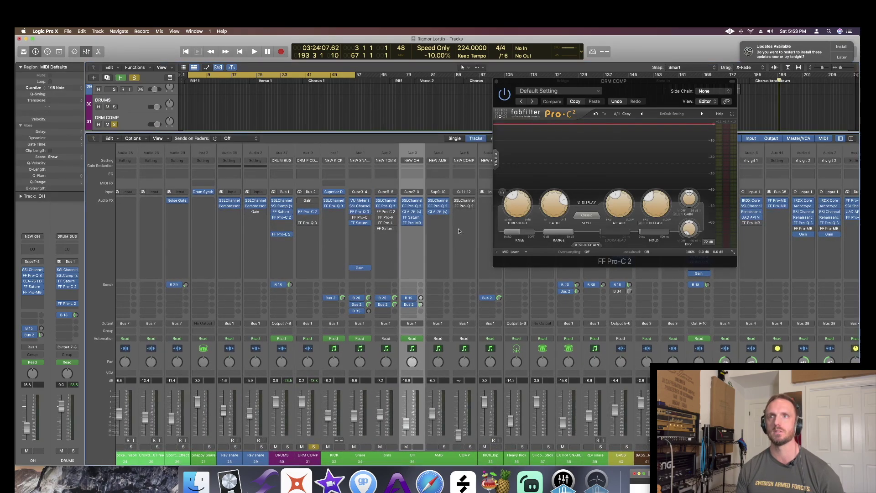
Hide the Pro-C 2 window and play the soloed DRUMS bus, toggling DRM COMP's mute to compare the drums with and without it
click(288, 447)
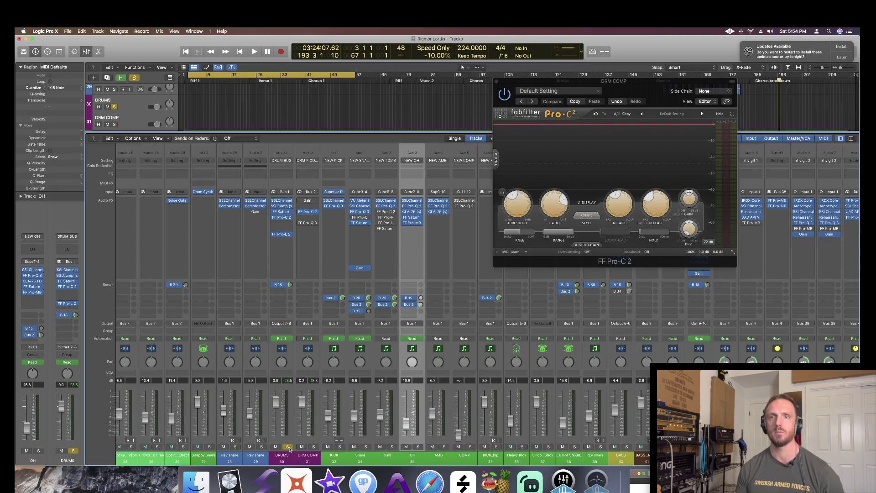
click(300, 447)
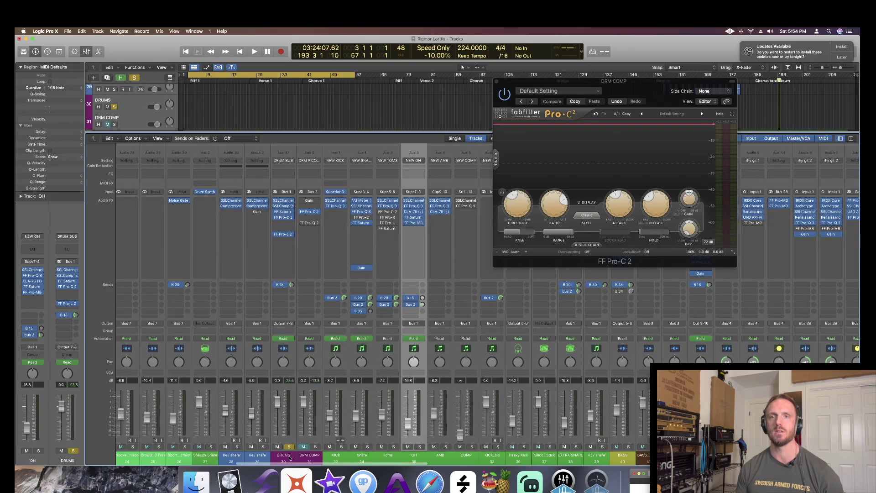
key(v)
key(space)
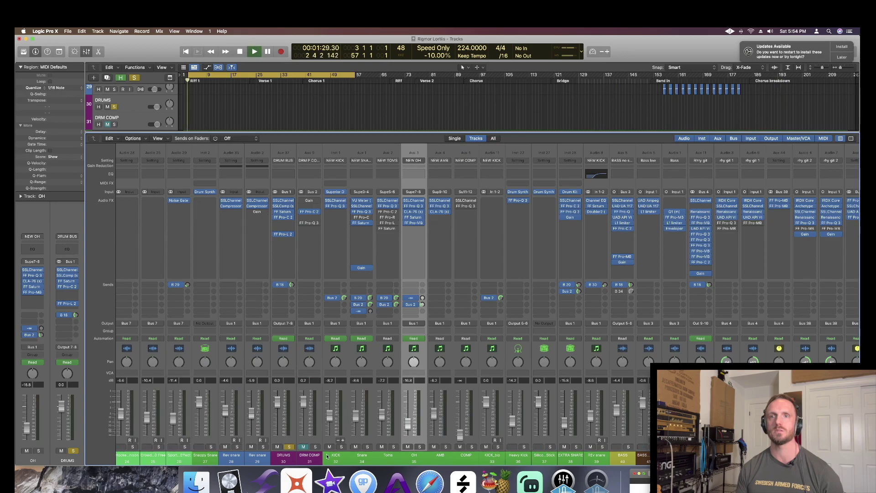
click(304, 446)
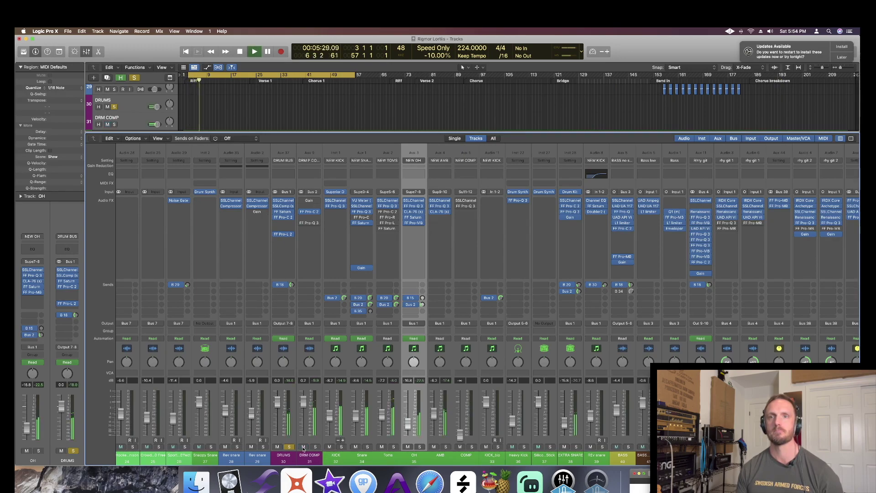
click(304, 447)
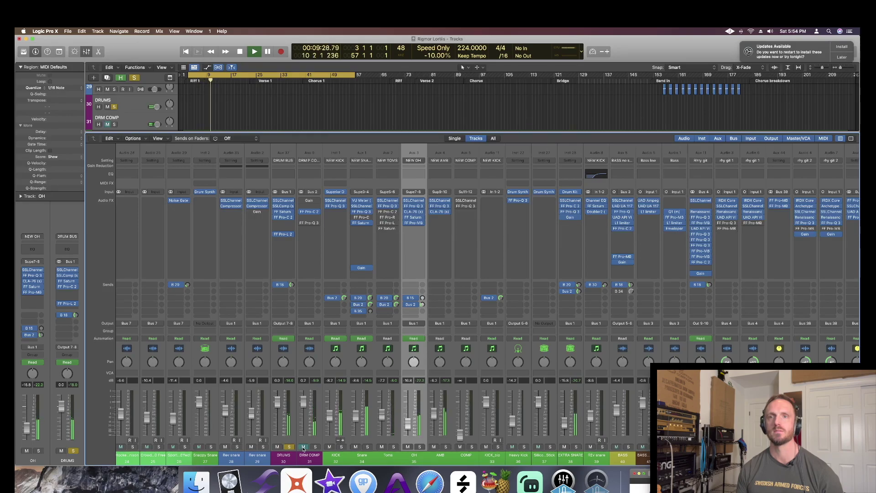
Unmute DRM COMP to bring the parallel compression back into the soloed drums, and stop playback
click(303, 447)
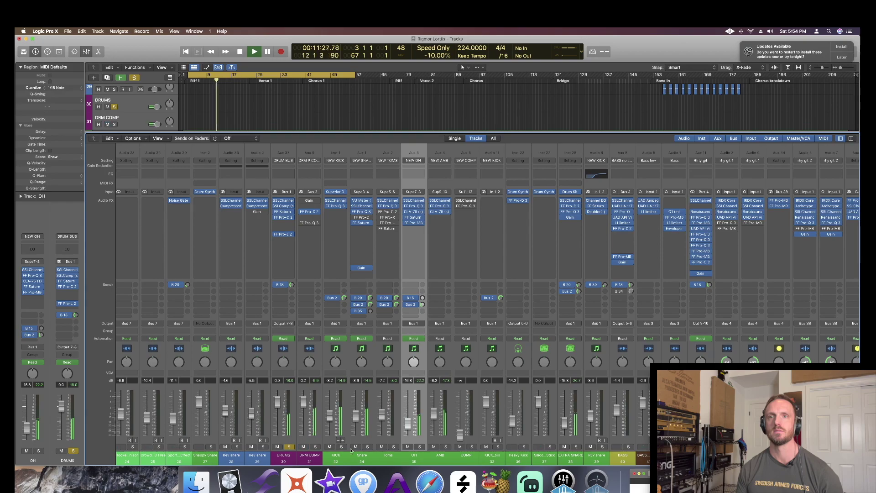
key(space)
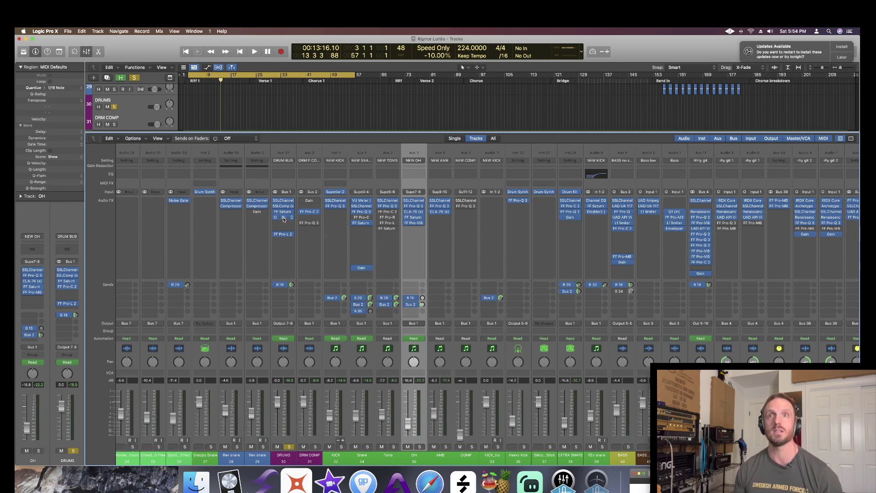
Open the DRUMS bus's SSLChannel, play the soloed drums while viewing its settings and meters, and close the plug-in window
click(287, 202)
key(space)
drag(335, 117, 530, 115)
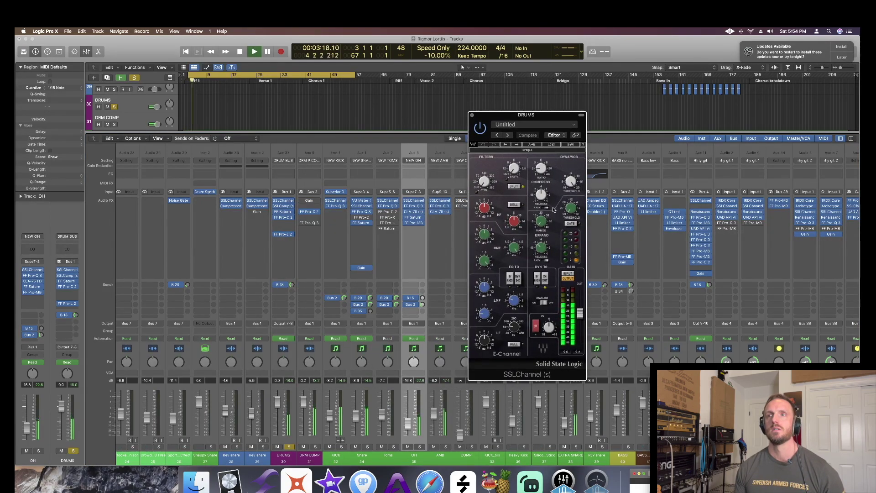
key(space)
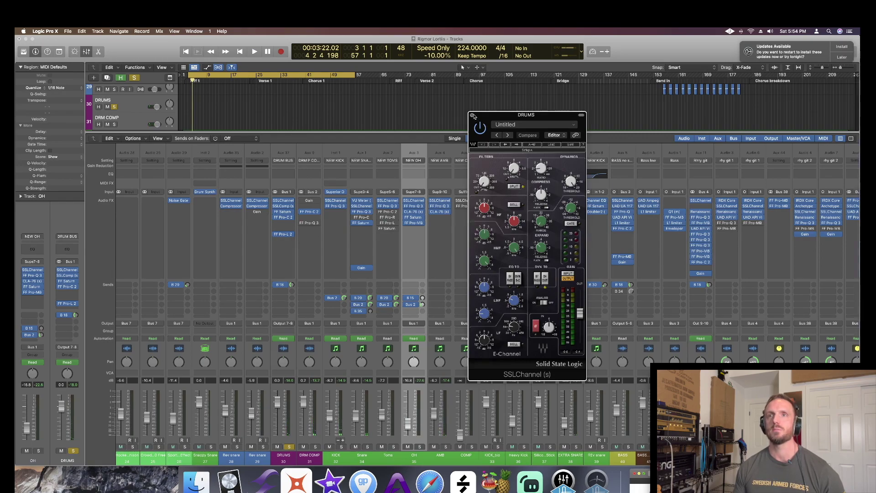
click(473, 116)
Open SSLComp on the DRUMS bus, play the drums to observe its compression meter and threshold, and close its window
click(282, 207)
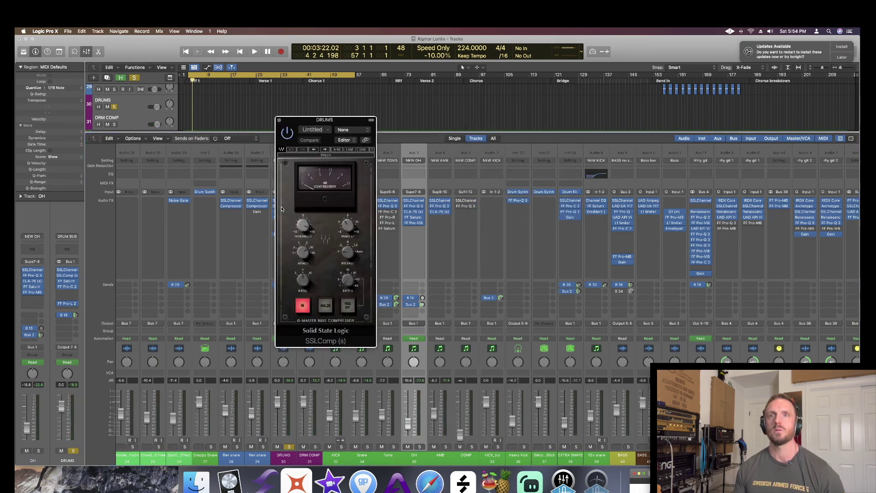
drag(326, 121, 548, 117)
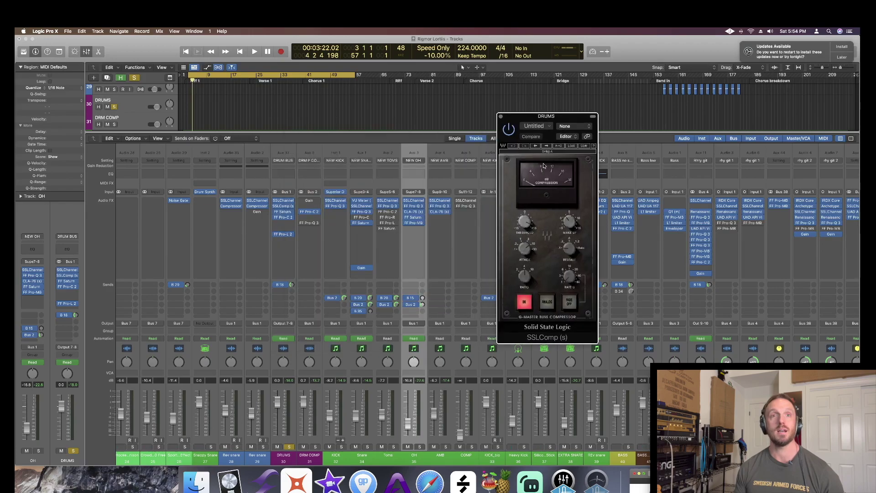
key(space)
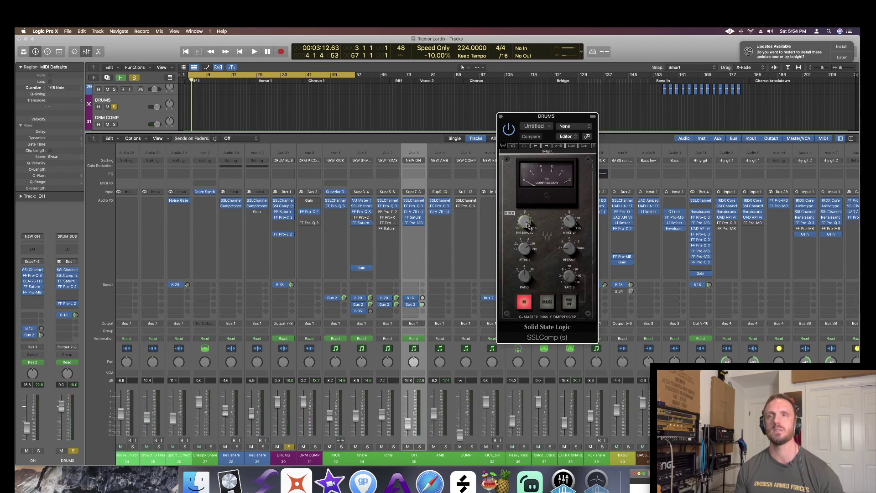
key(space)
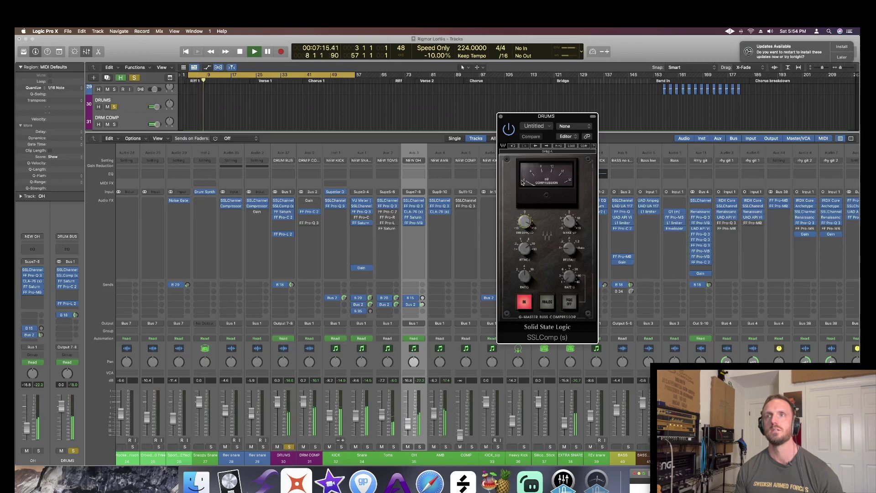
key(space)
key(super+w)
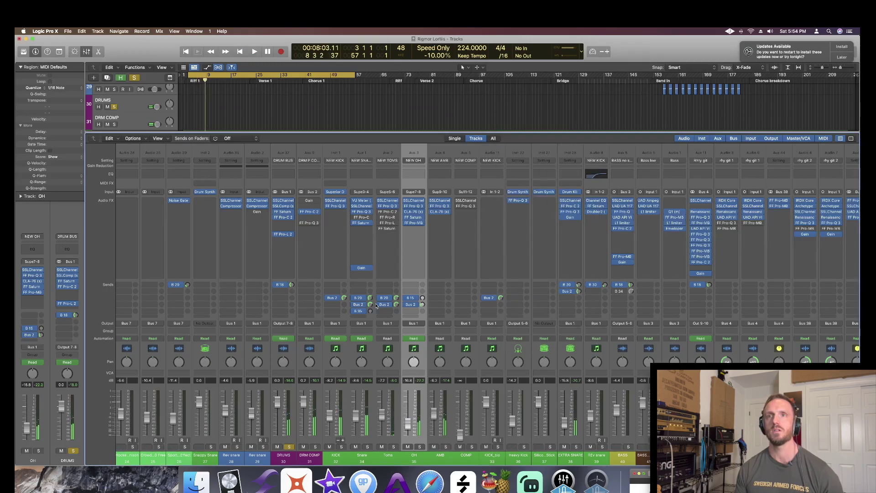
Open Saturn 2 on the DRUMS bus, play the drums through it, inspect its mix and drive settings, and close it
click(283, 215)
key(space)
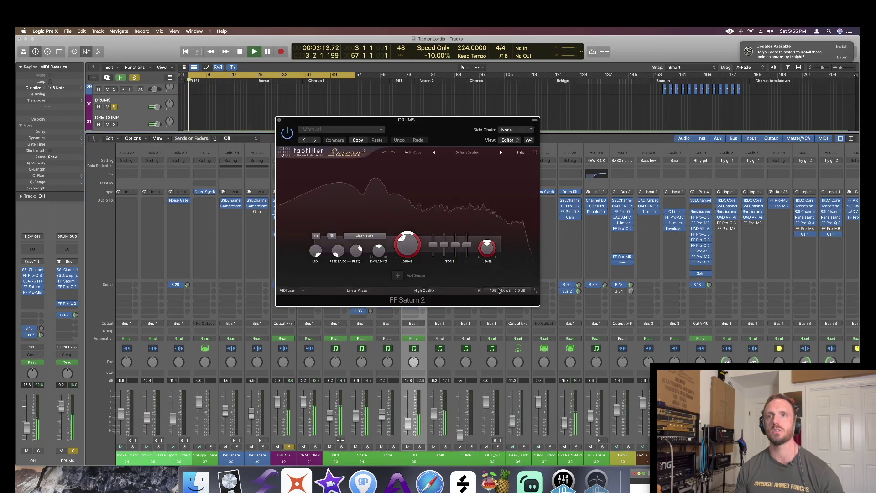
key(space)
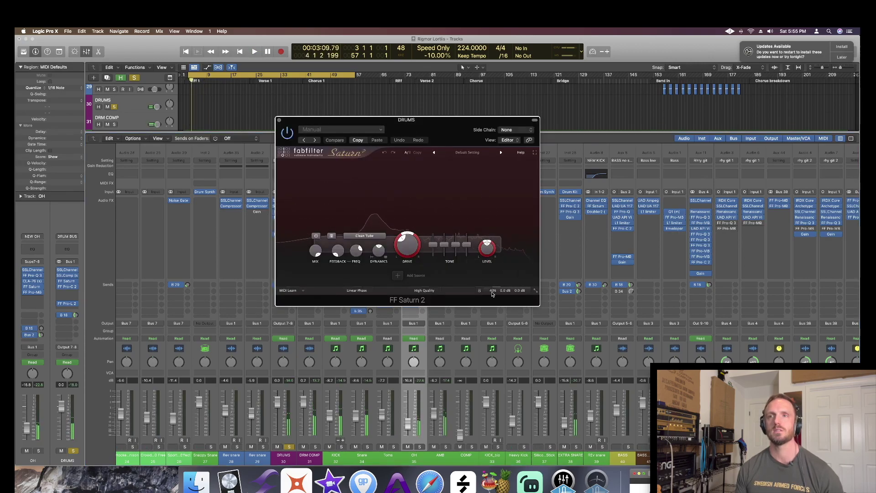
mouse_move(493, 293)
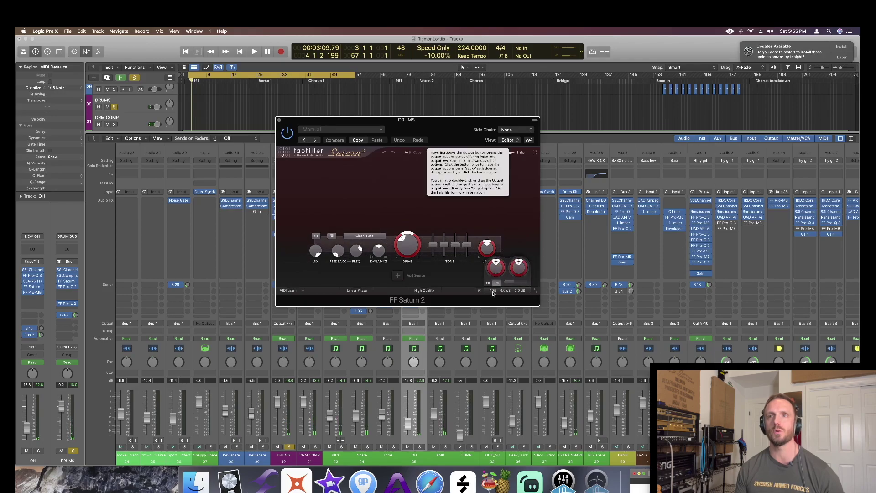
mouse_move(406, 246)
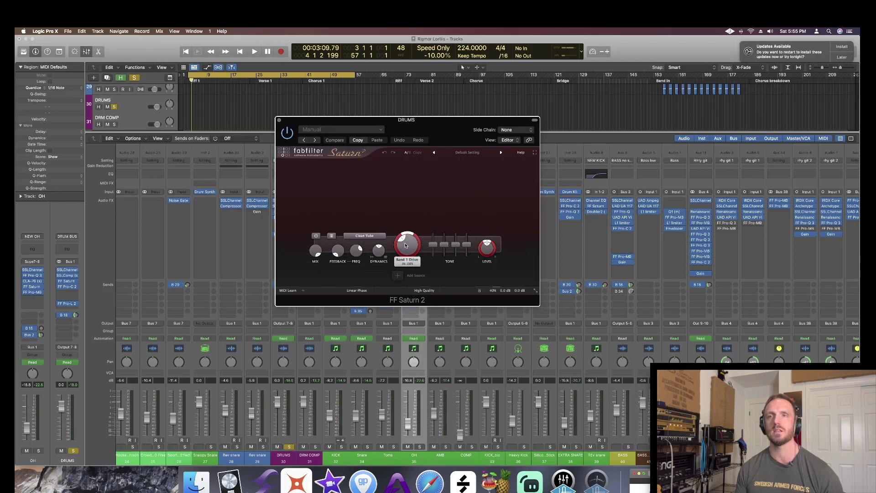
click(280, 120)
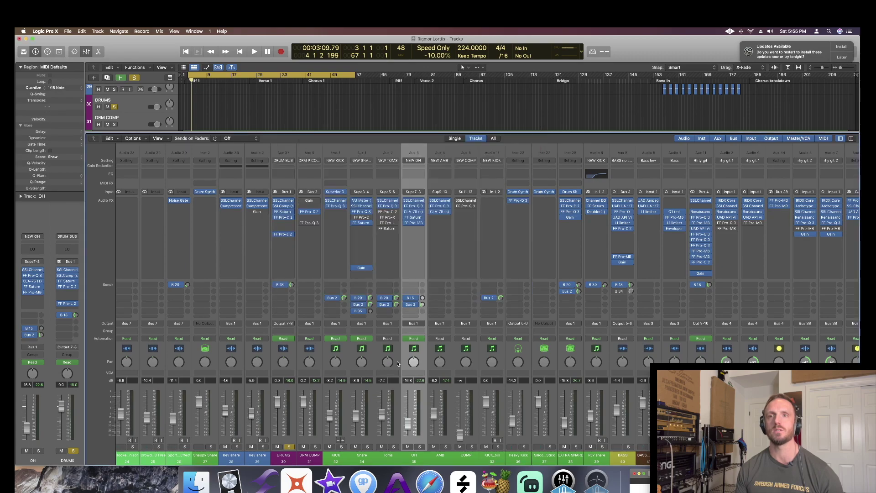
Open Pro-C 2 on the DRUMS bus and play the soloed drums to watch its gain reduction
click(284, 220)
drag(383, 124, 466, 117)
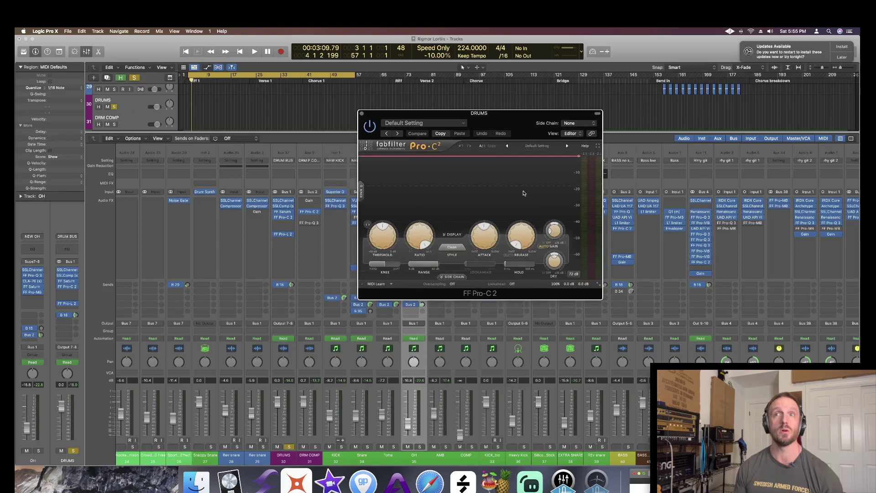
key(space)
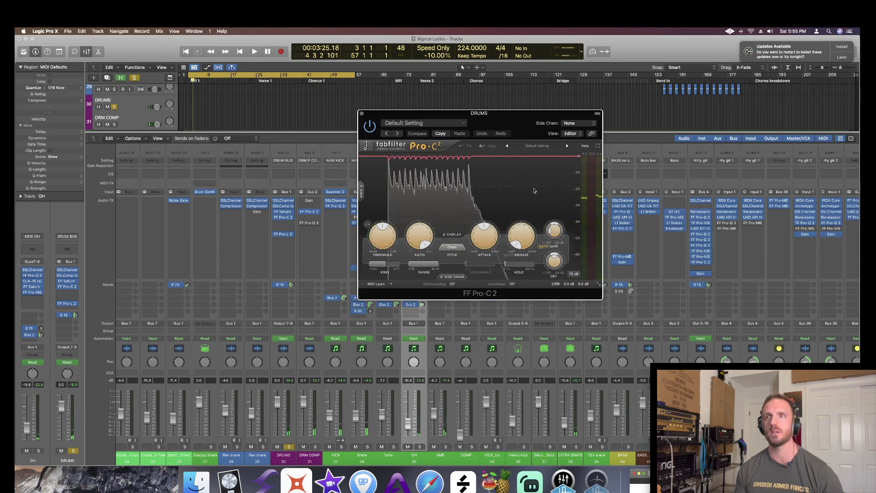
Examine the dry, gain, threshold, attack, release and ratio settings of the DRUMS bus's Pro-C 2
mouse_move(386, 232)
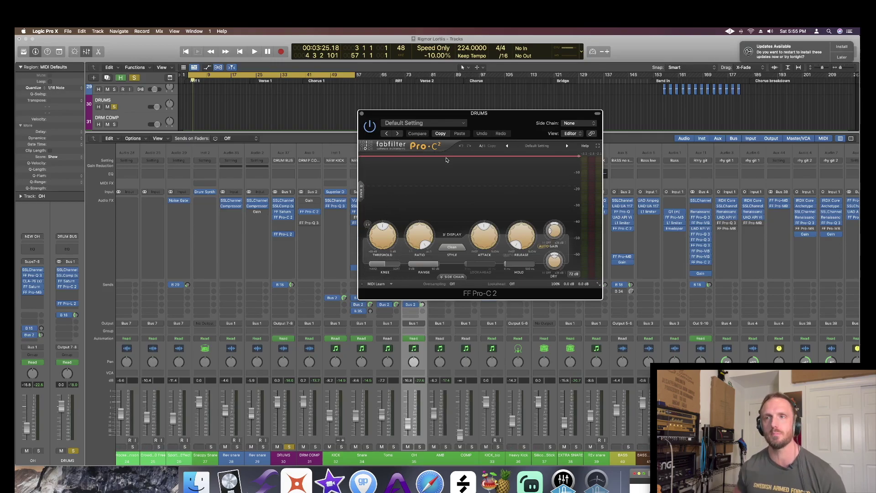
mouse_move(560, 268)
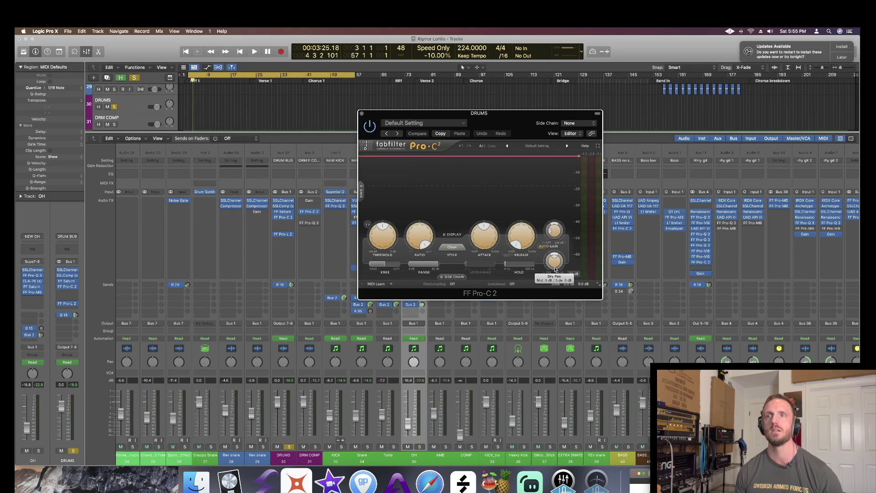
mouse_move(557, 234)
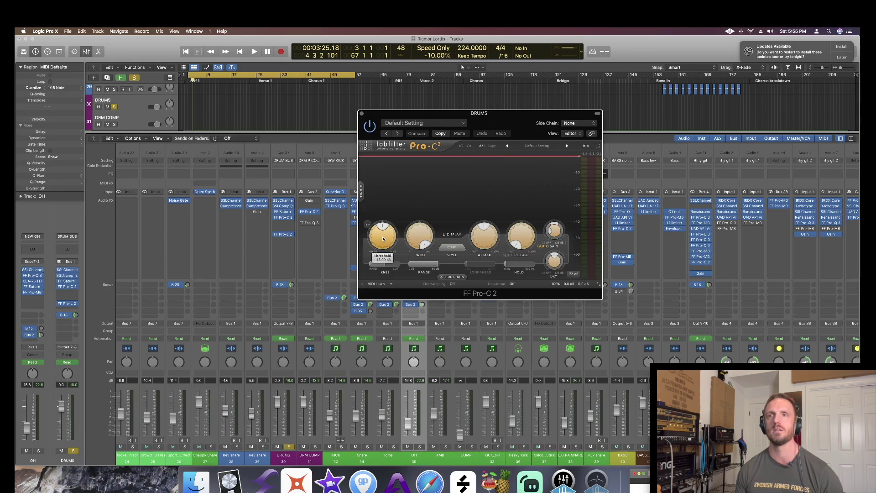
mouse_move(490, 241)
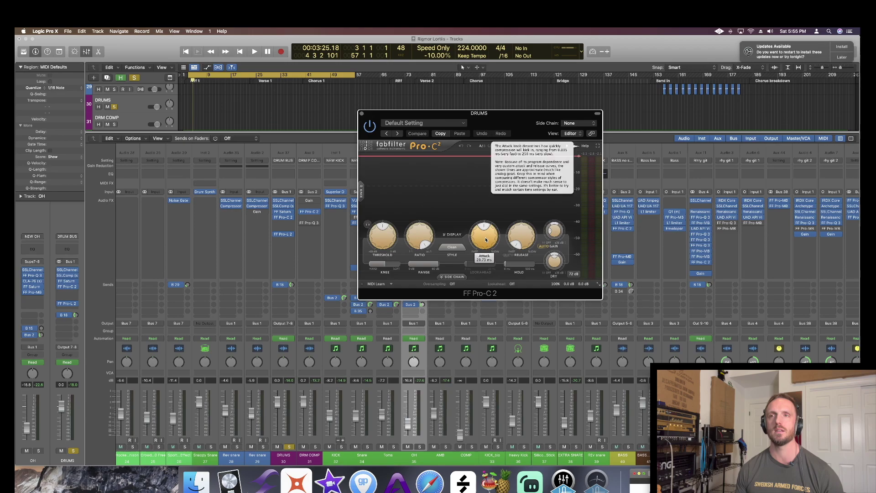
mouse_move(522, 237)
mouse_move(418, 237)
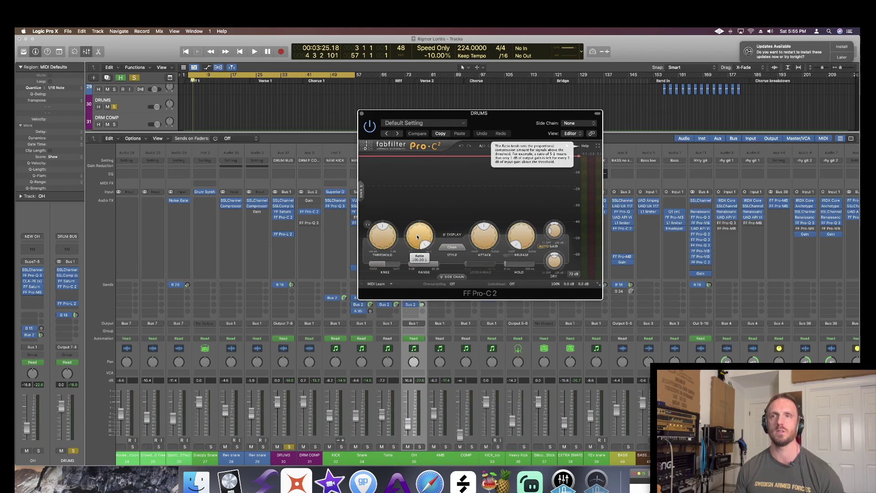
Replay the soloed drums through Pro-C 2 to hear its effect, and close the compressor's window
key(space)
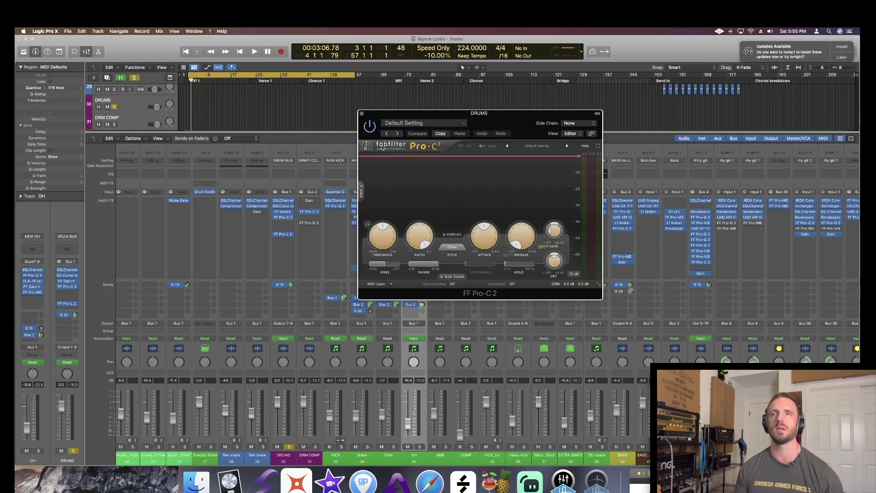
key(space)
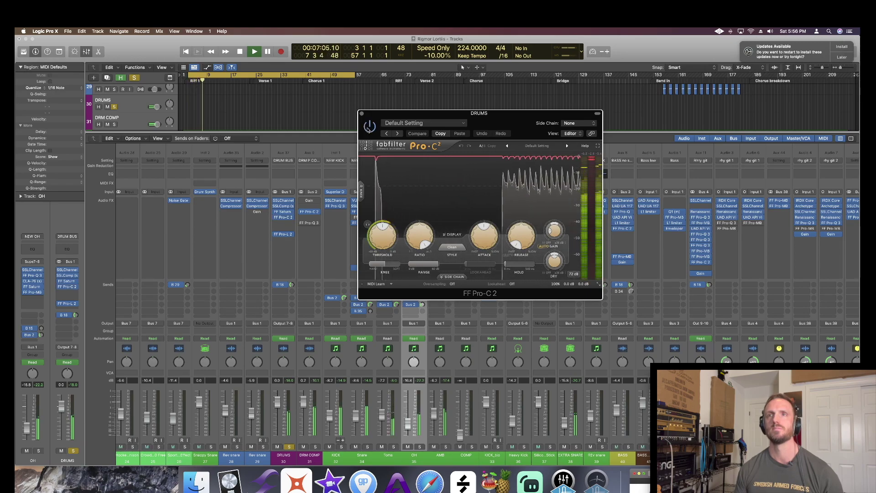
key(space)
click(363, 114)
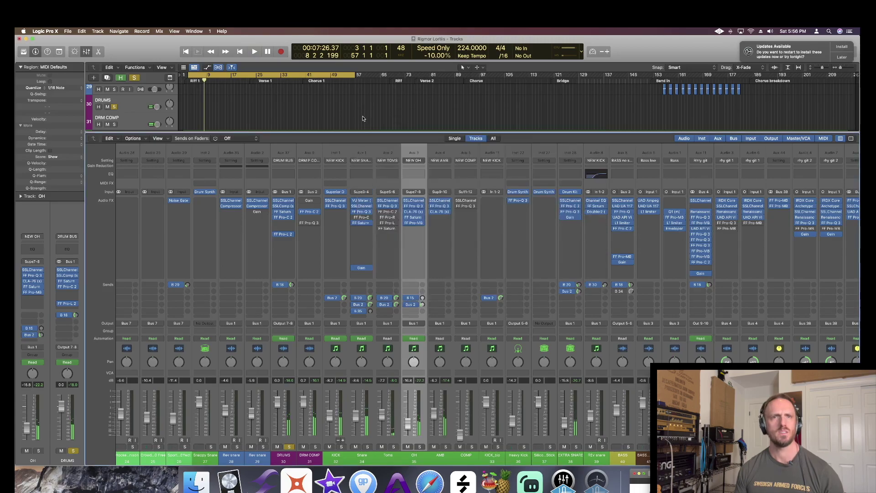
Open Pro-L 2 on the DRUMS bus, play the drums to see where it limits the peaks, and close it
click(284, 234)
key(space)
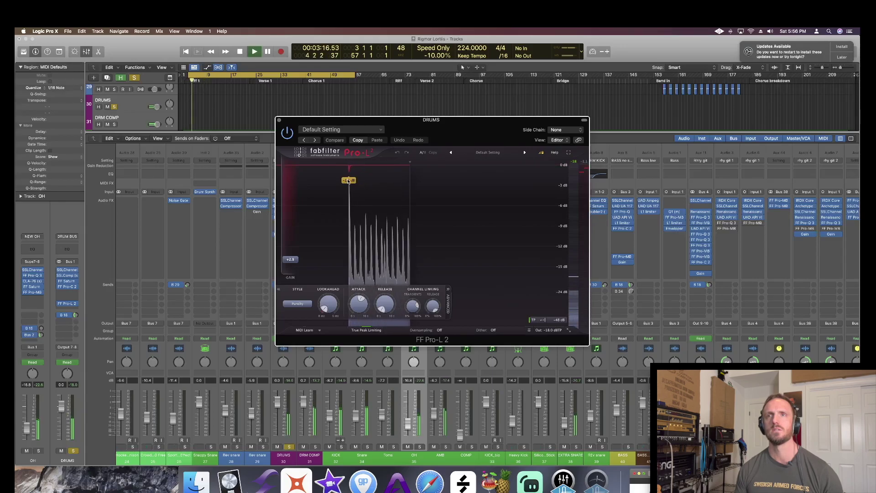
key(space)
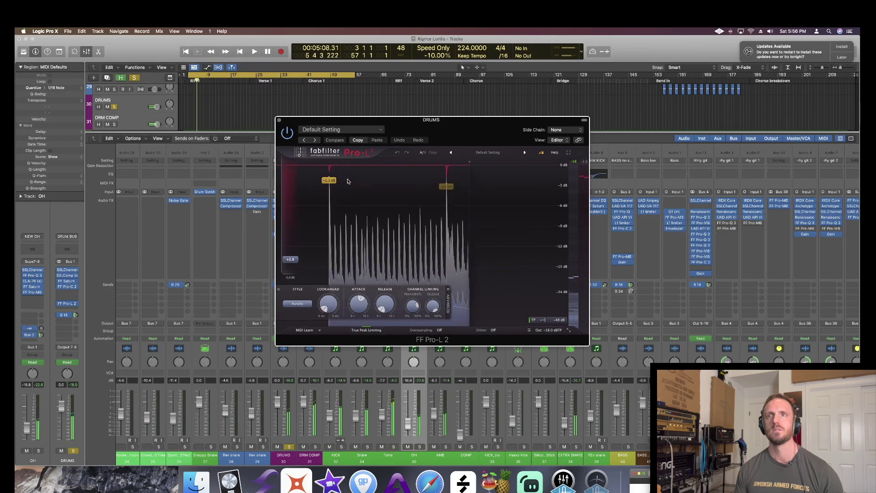
click(279, 120)
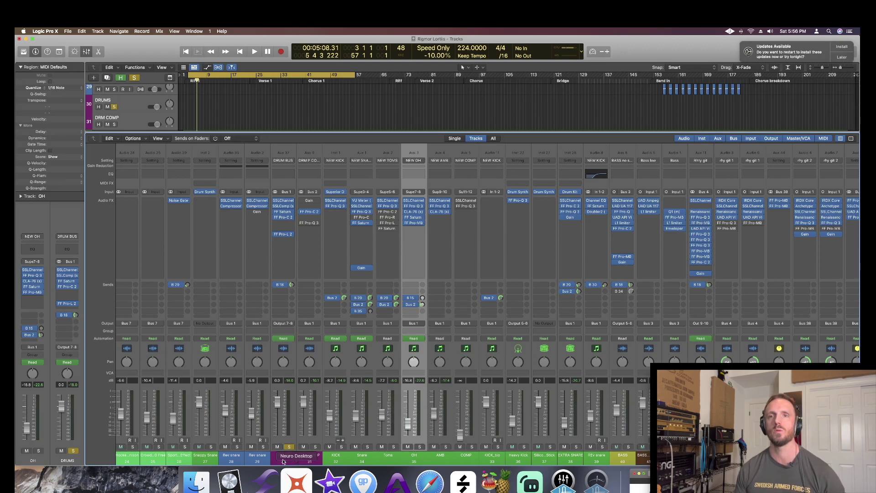
Select the DRUMS bus to show its ROOM send return, and open ROOM's Channel EQ and ValhallaRoom
click(293, 291)
click(290, 285)
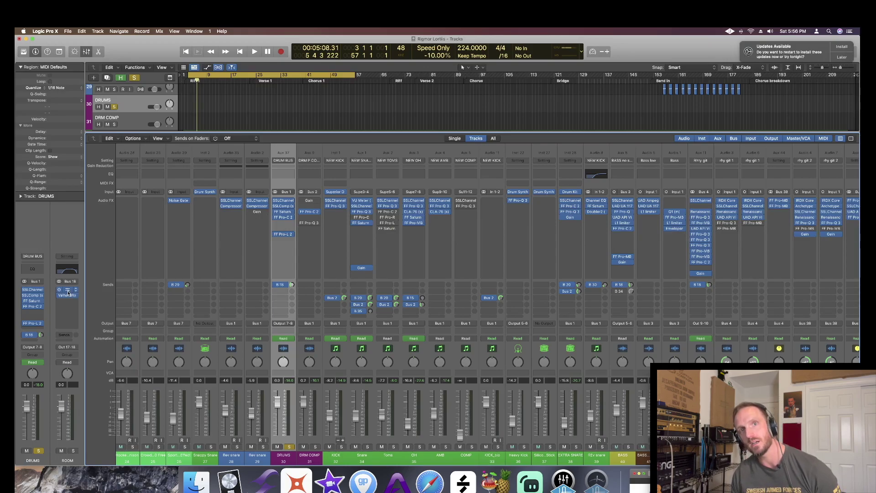
click(67, 291)
click(68, 296)
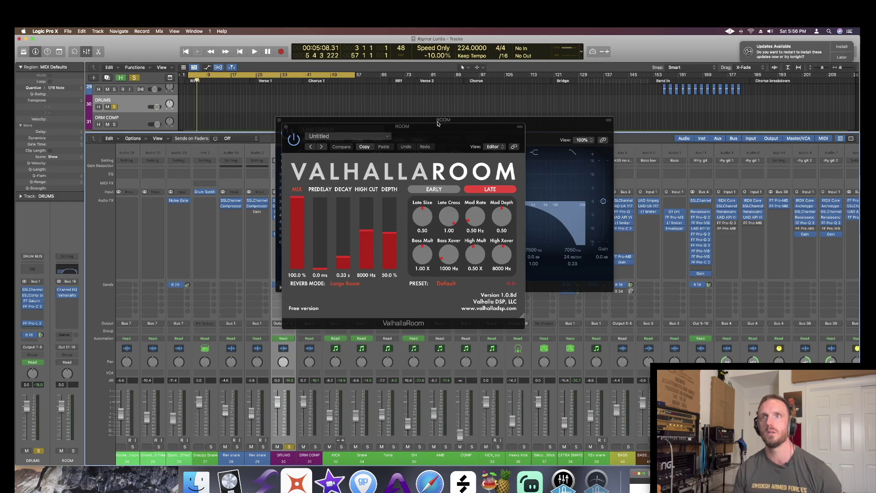
Place the ROOM channel's EQ and ValhallaRoom windows side by side, examine the EQ curve and reverb settings, and close both
drag(457, 126, 756, 104)
drag(508, 125, 379, 76)
drag(701, 106, 605, 73)
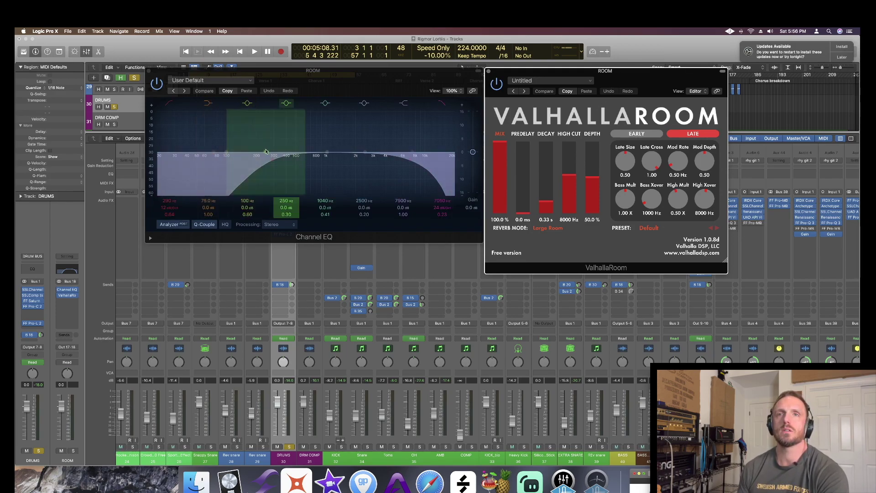
click(150, 71)
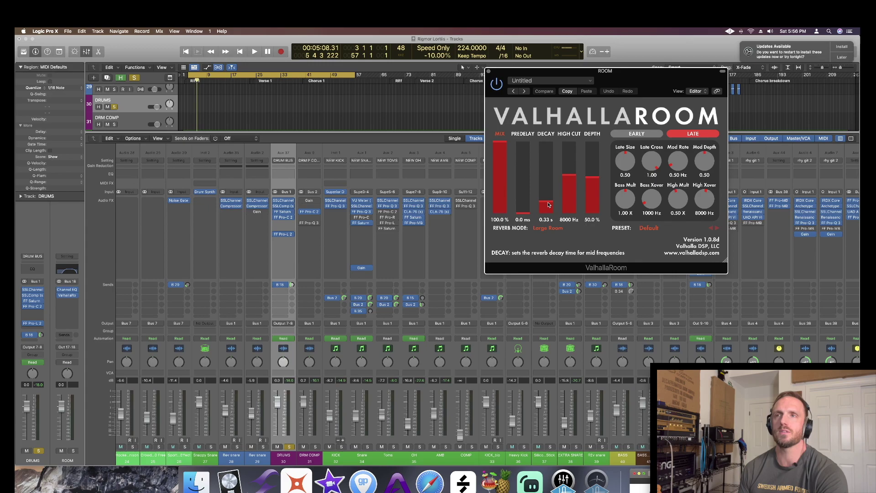
click(488, 71)
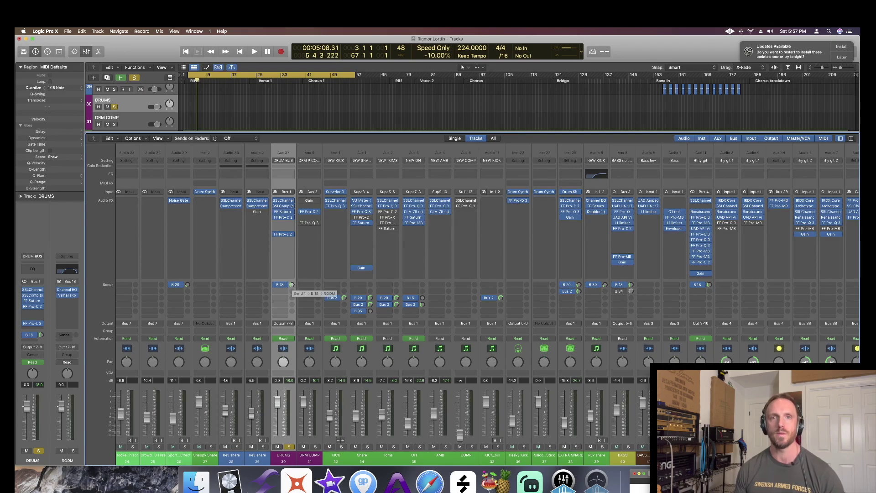
Solo the ROOM channel, play it to hear the drum room reverb on its own, and unsolo it
click(73, 451)
key(space)
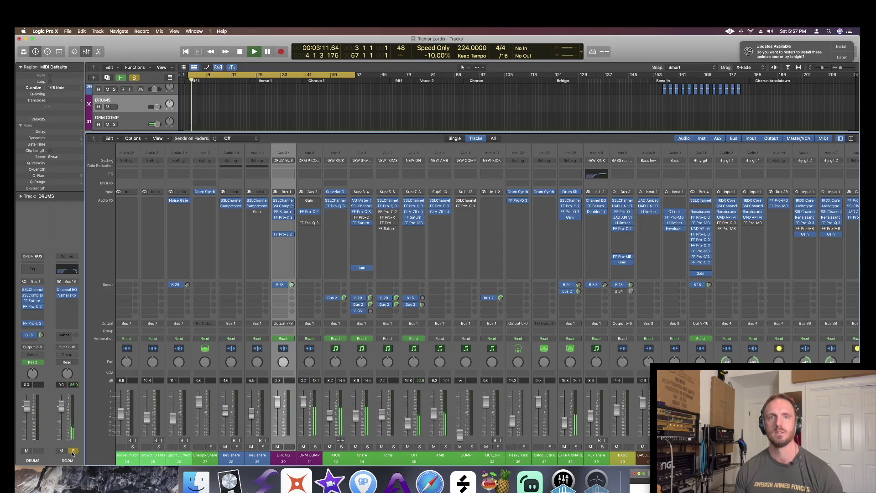
key(space)
click(73, 451)
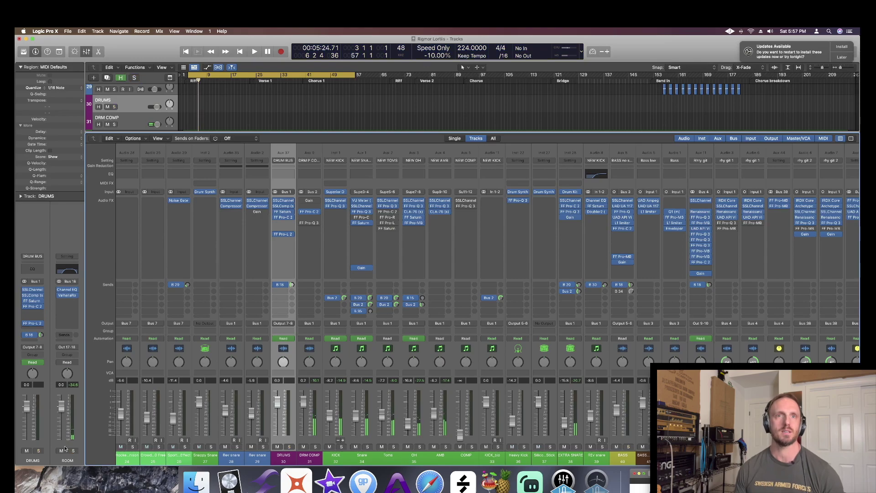
Close the mixer and play the song from the Bridge marker, jumping ahead to about bar 136
scroll(289, 377, right, 1)
scroll(290, 376, right, 10)
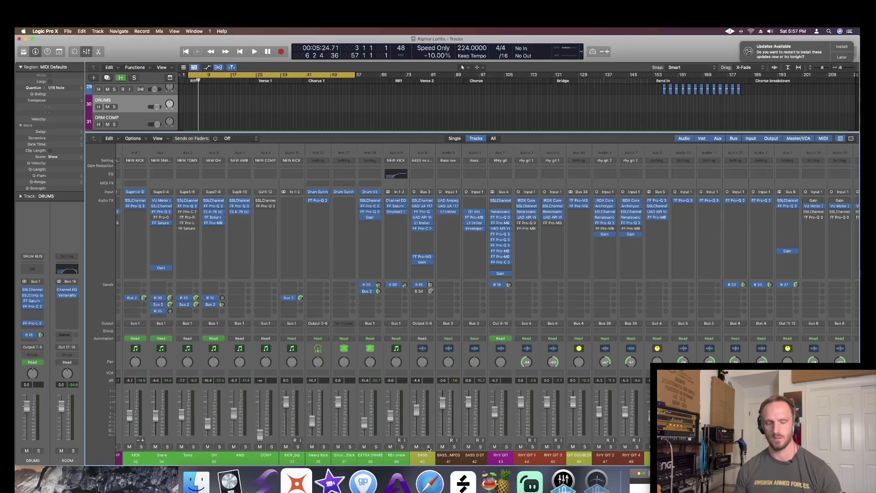
key(x)
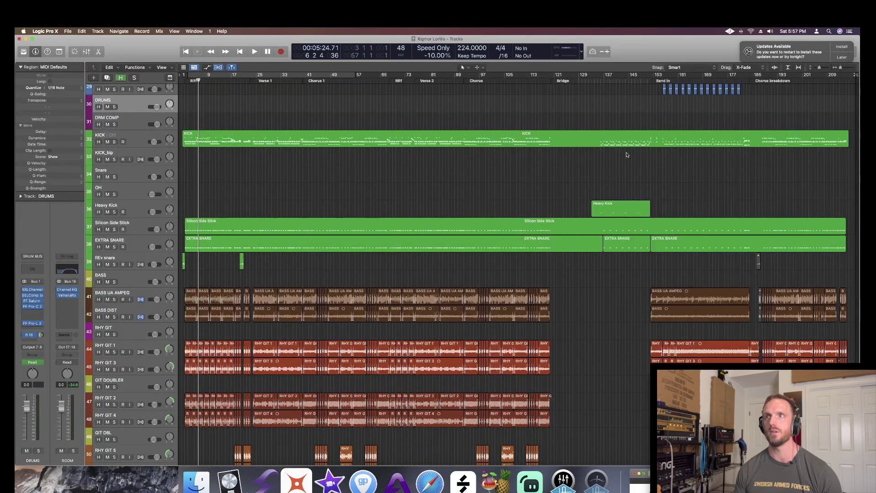
click(554, 81)
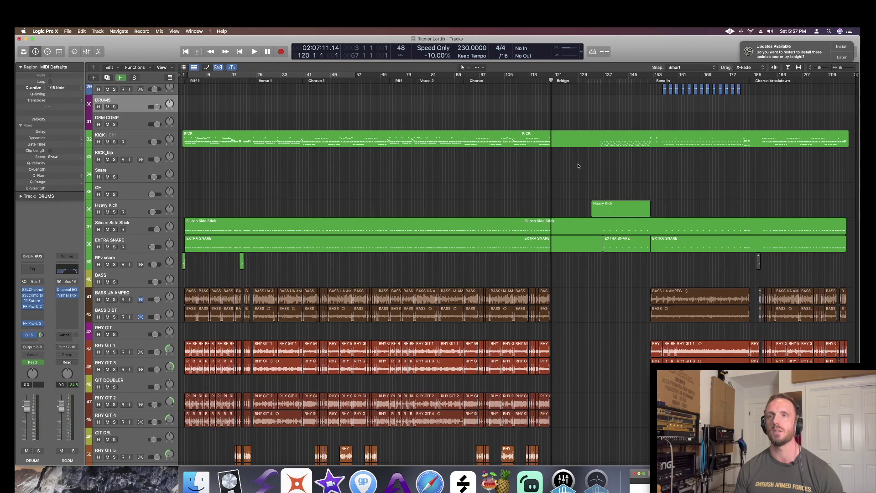
key(space)
click(598, 80)
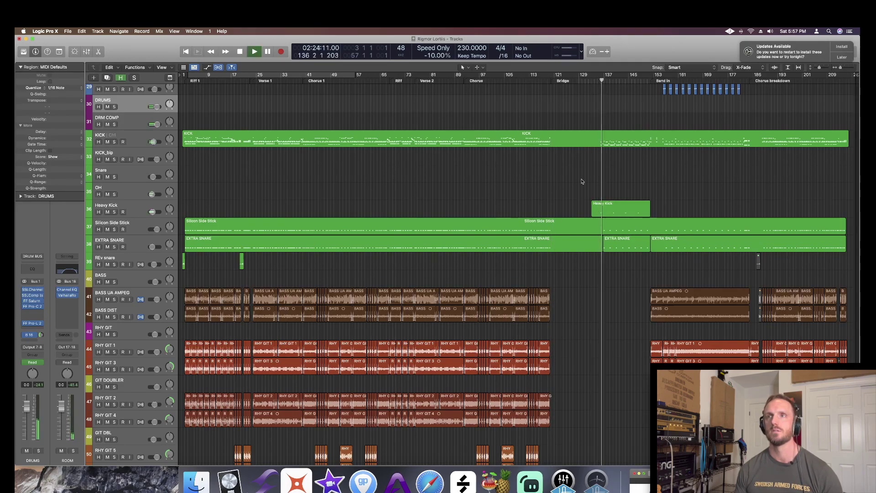
scroll(524, 198, up, 2)
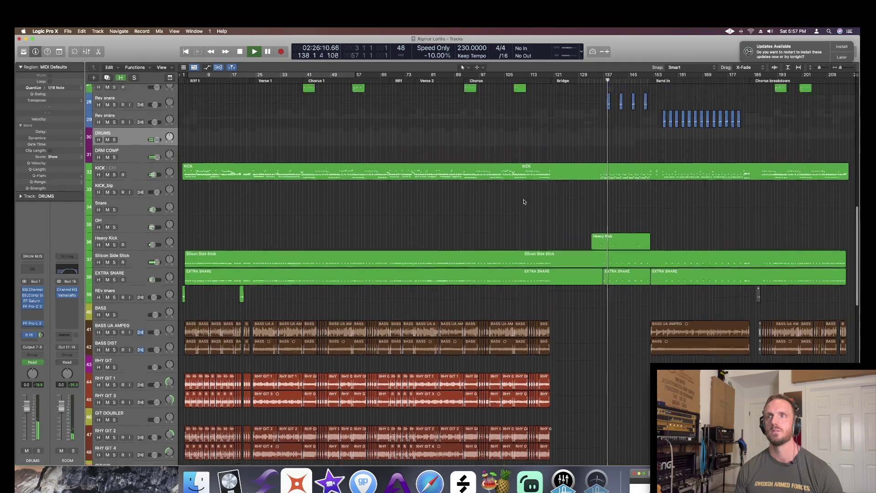
Solo the EXTRA SNARE track and play it alone in the bridge and from bar 25 at Verse 1, reopening the mixer
click(114, 274)
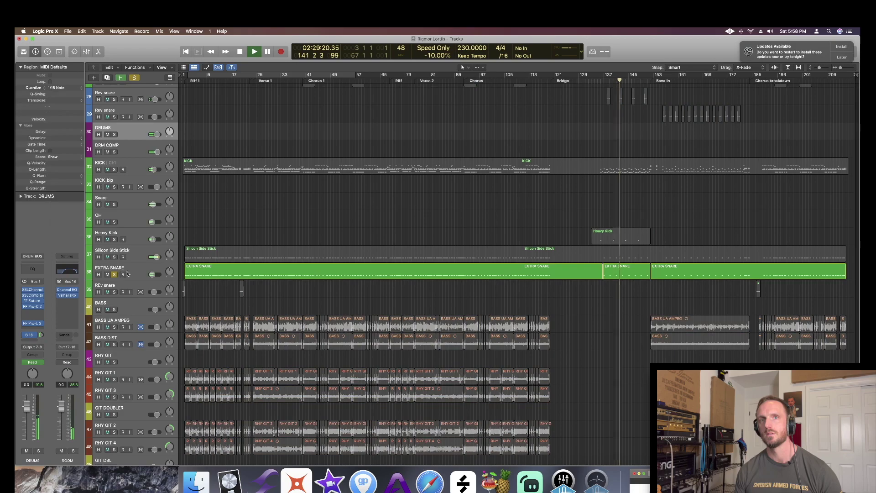
key(space)
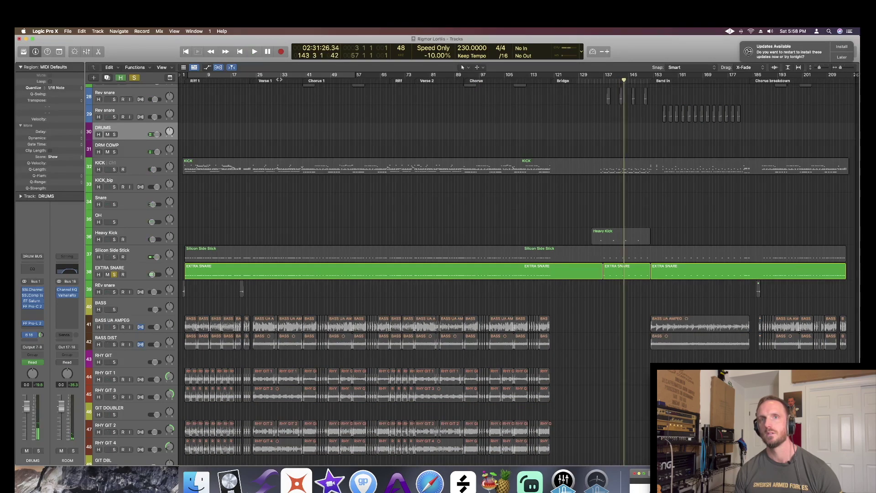
click(257, 77)
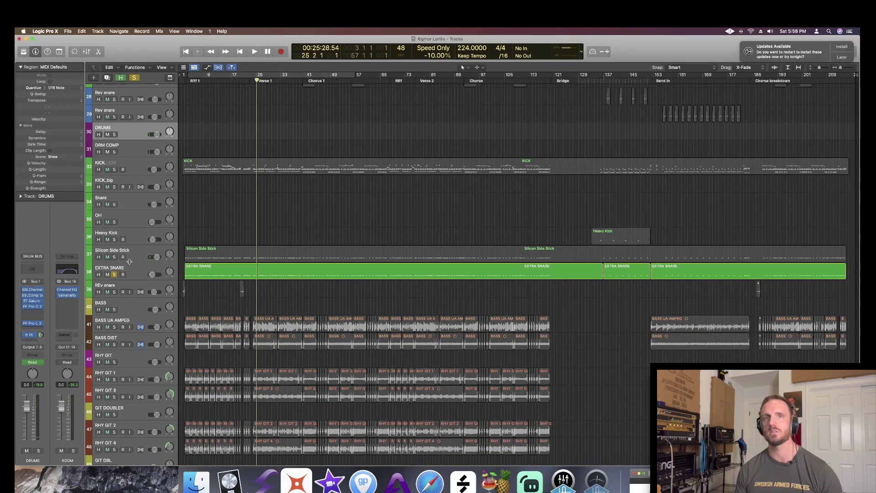
key(space)
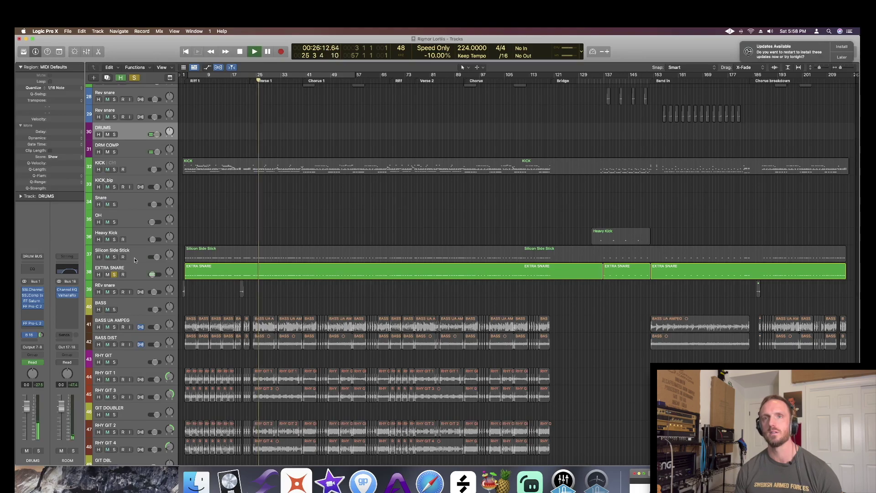
key(x)
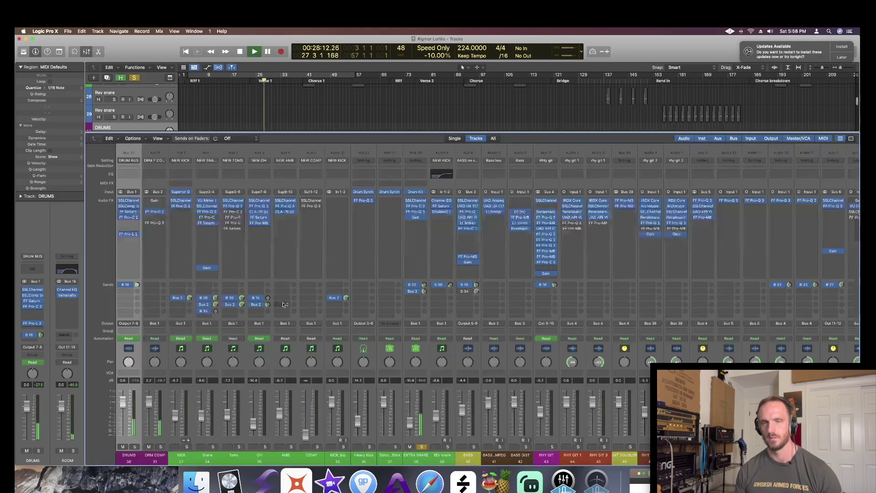
key(space)
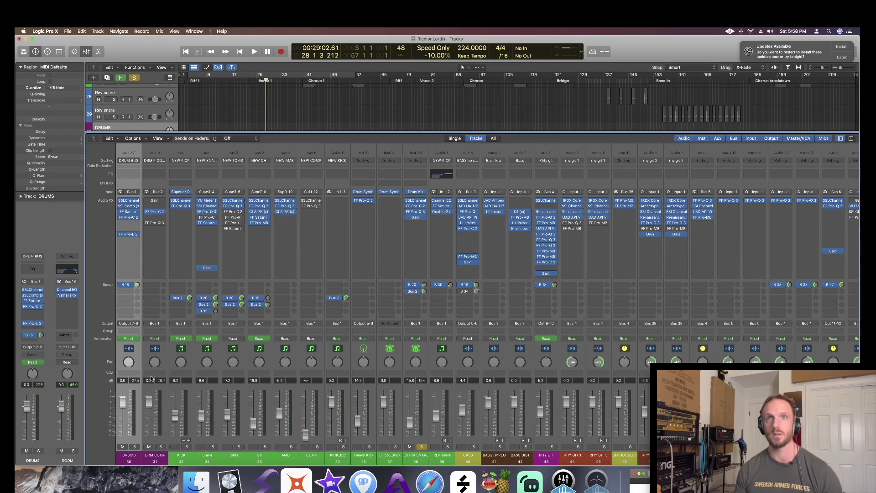
Solo the DRUMS bus in place of EXTRA SNARE and play the full drum mix through Verse 1
click(134, 447)
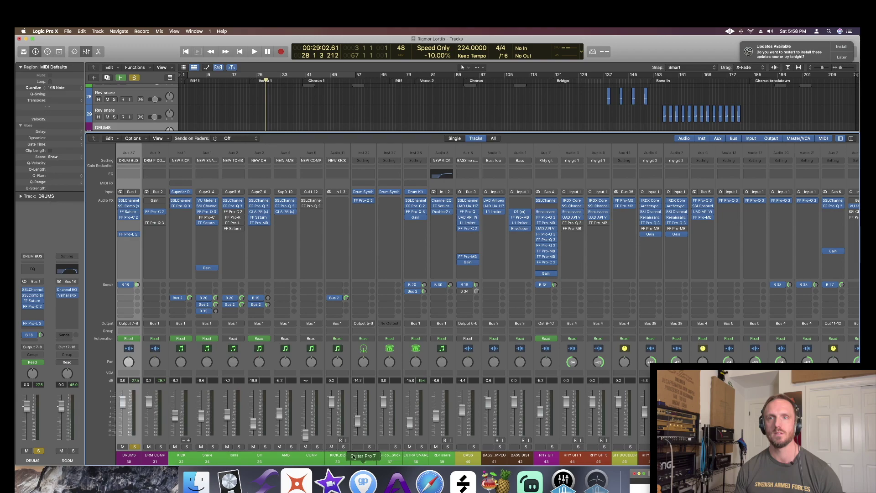
key(space)
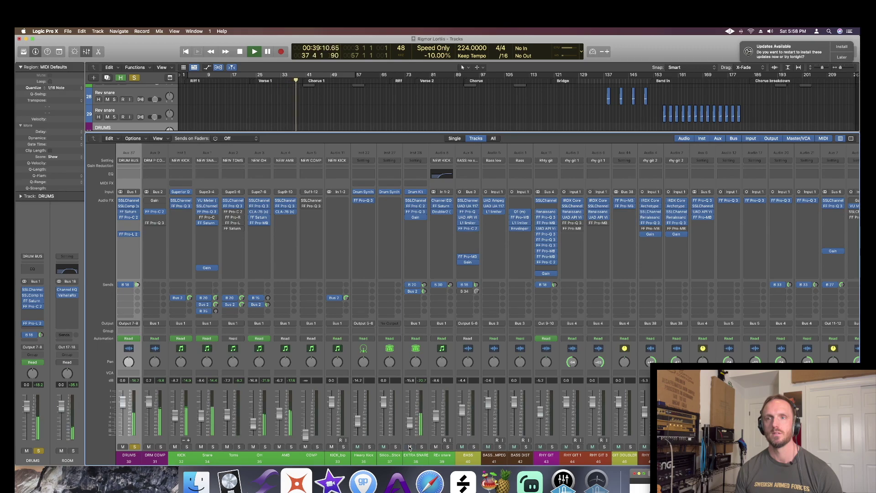
key(space)
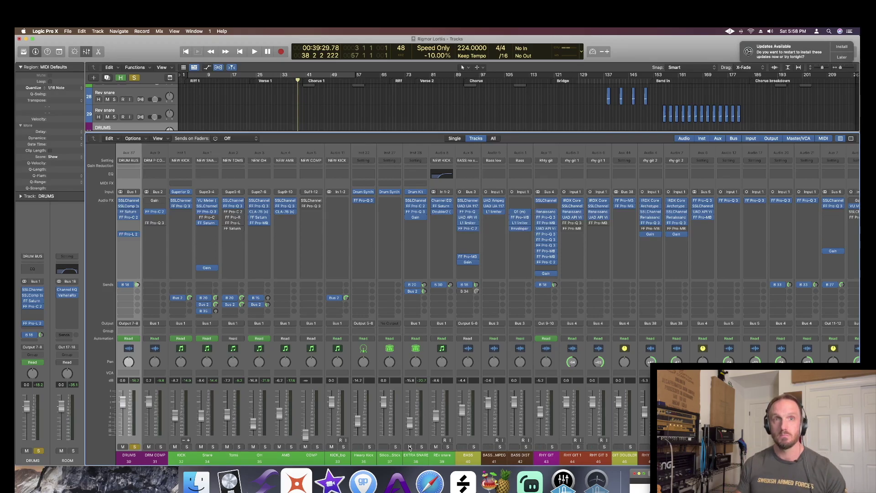
Close the mixer, select the Silicon Side Stick track, and play track 28 Rev snare from bar 138 soloed alone and together with the DRUMS bus
key(x)
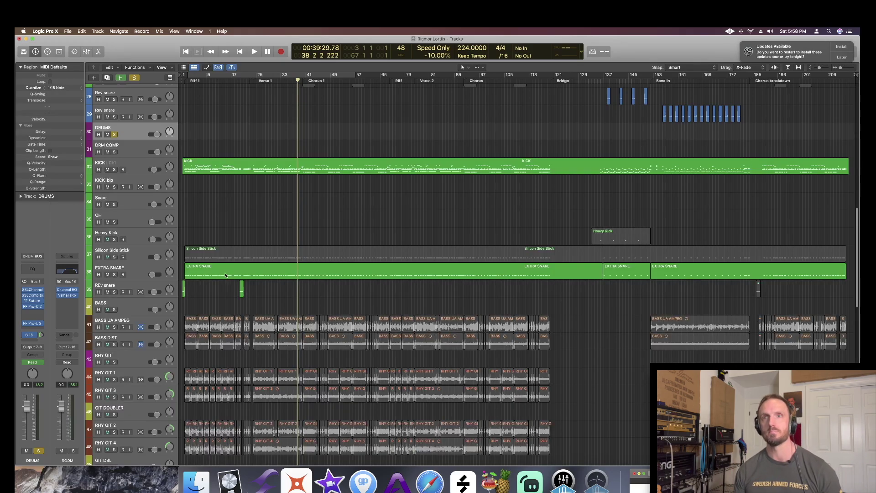
click(127, 253)
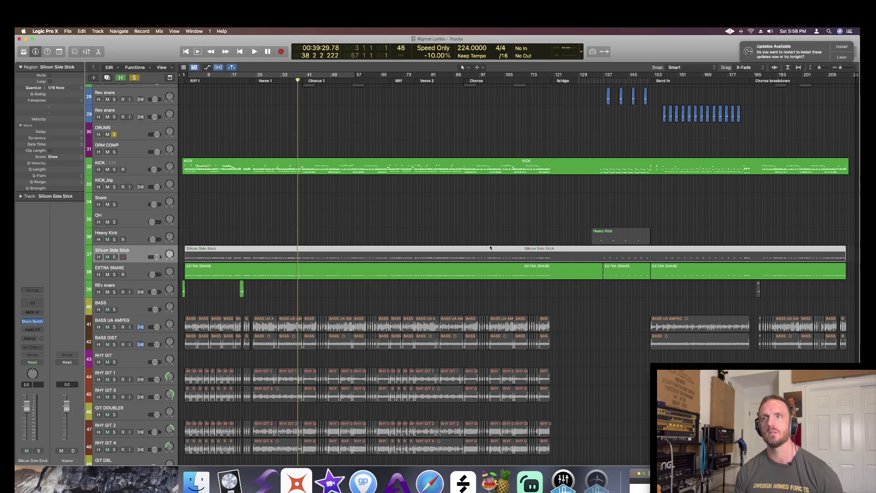
click(608, 80)
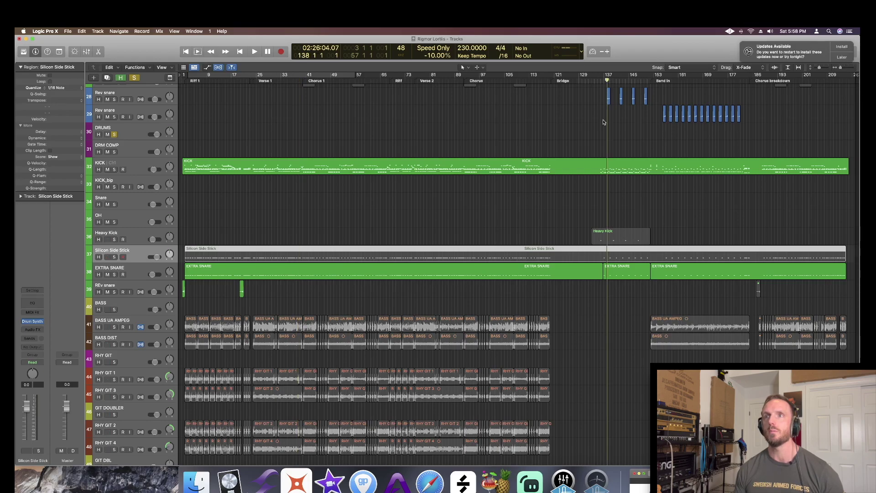
scroll(602, 126, up, 5)
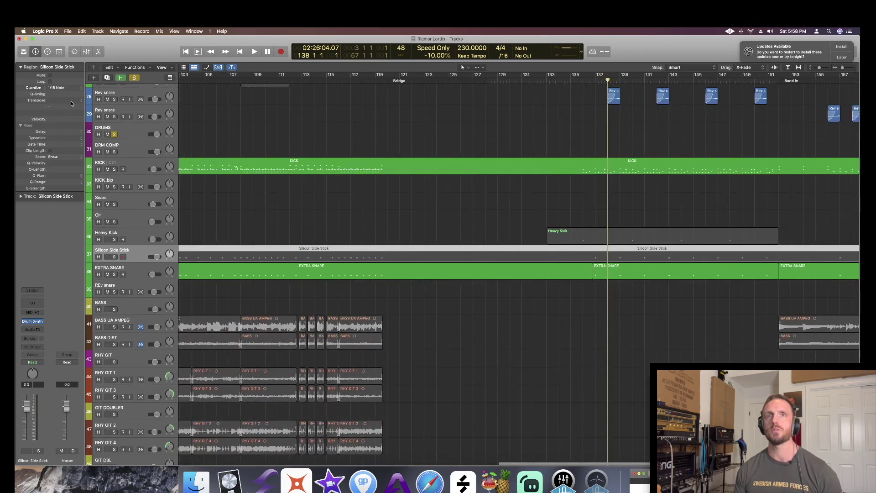
click(114, 99)
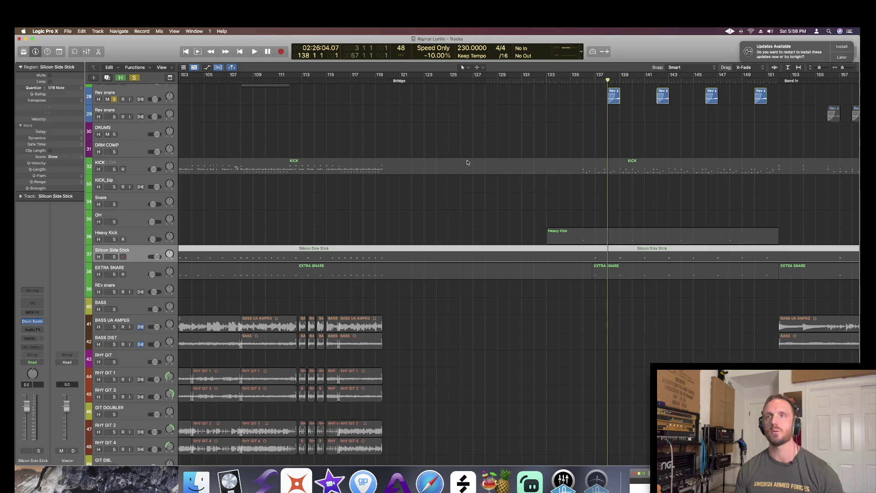
key(space)
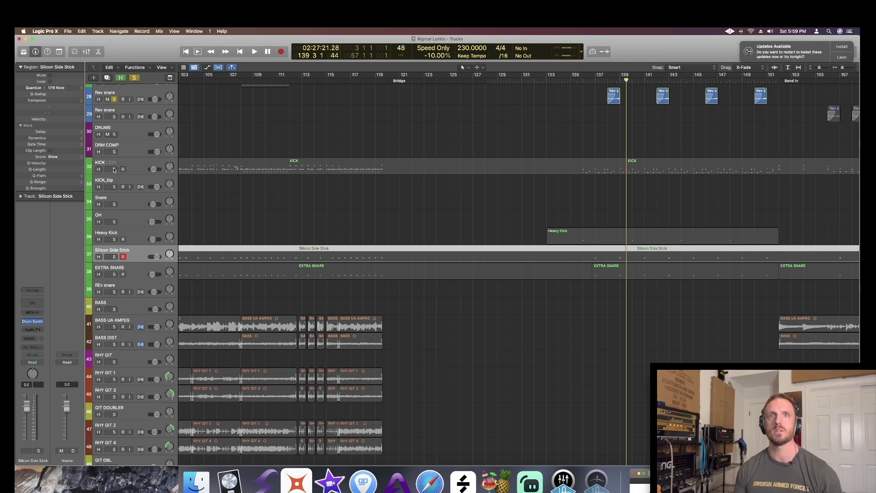
click(114, 135)
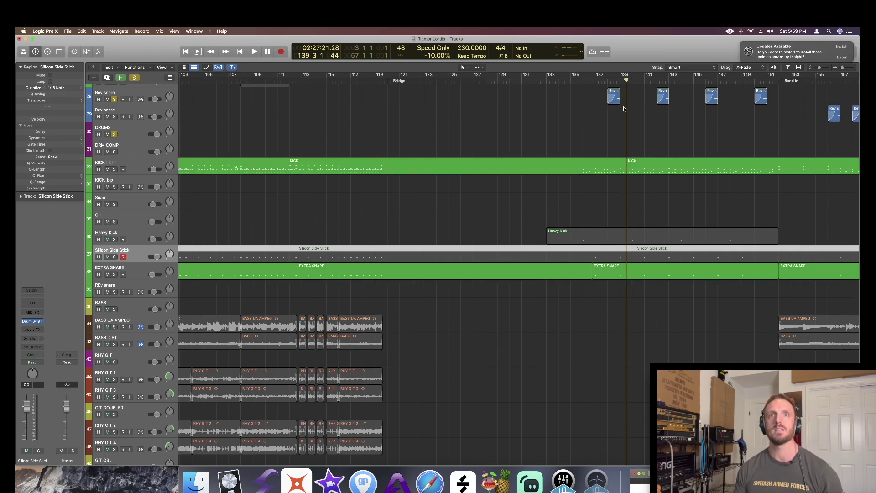
double_click(608, 83)
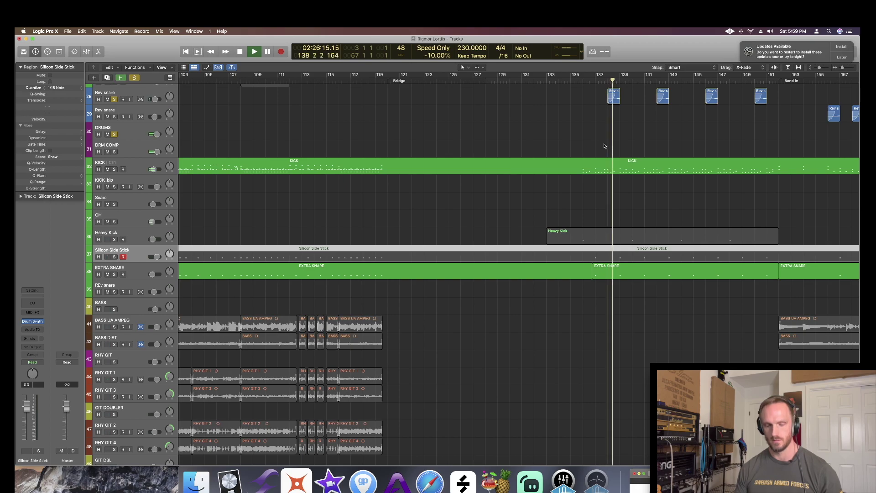
Show track automation, select the Snare track to examine its send automation in the bridge, stop playback, and hide the automation
key(a)
scroll(525, 239, up, 2)
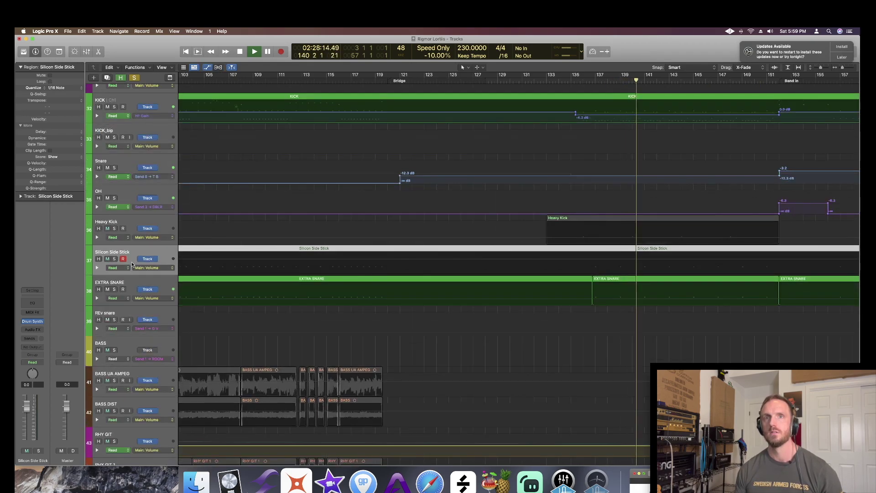
scroll(128, 256, up, 2)
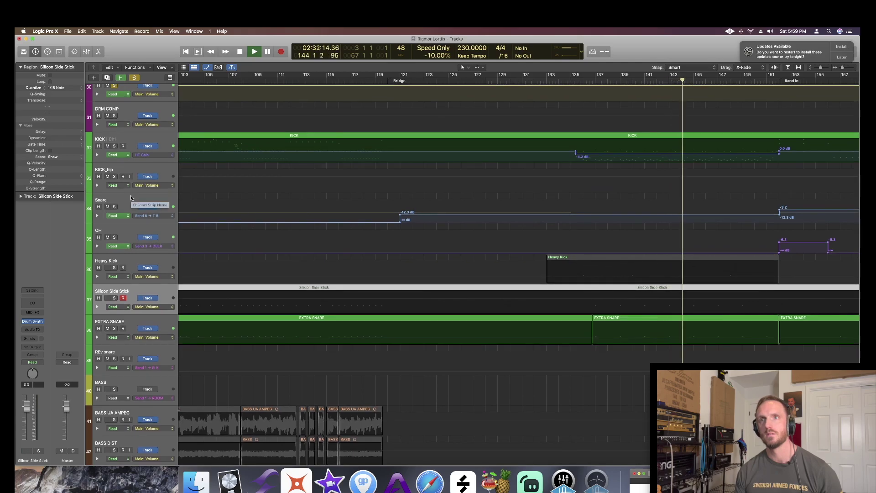
click(129, 203)
key(space)
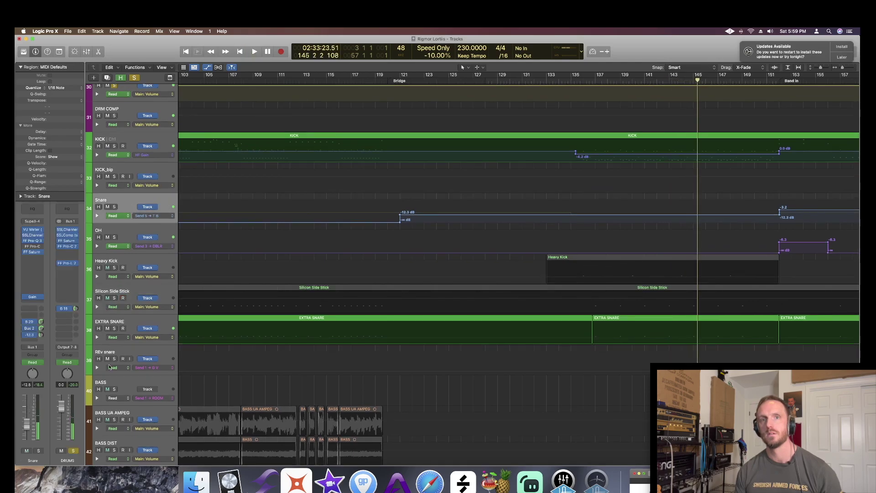
key(a)
key(x)
key(x)
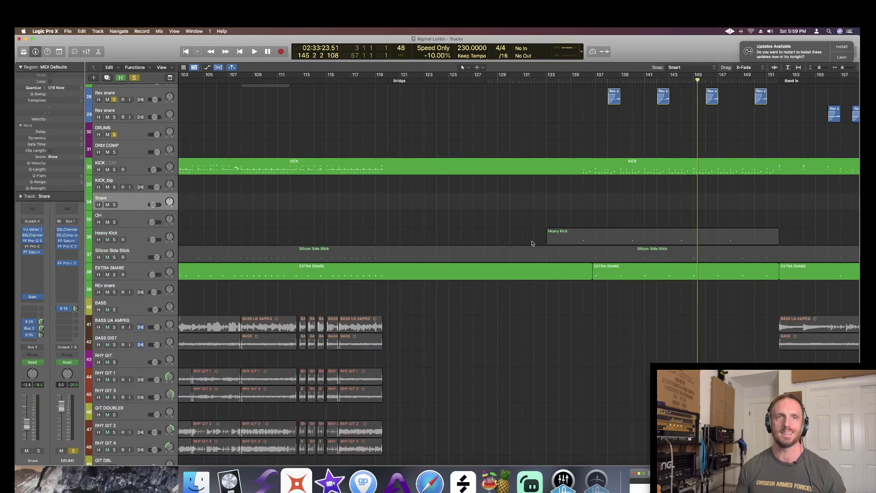
Reopen the mixer, find the snare reverb return among the aux channels, and select the SN VERB channel
key(x)
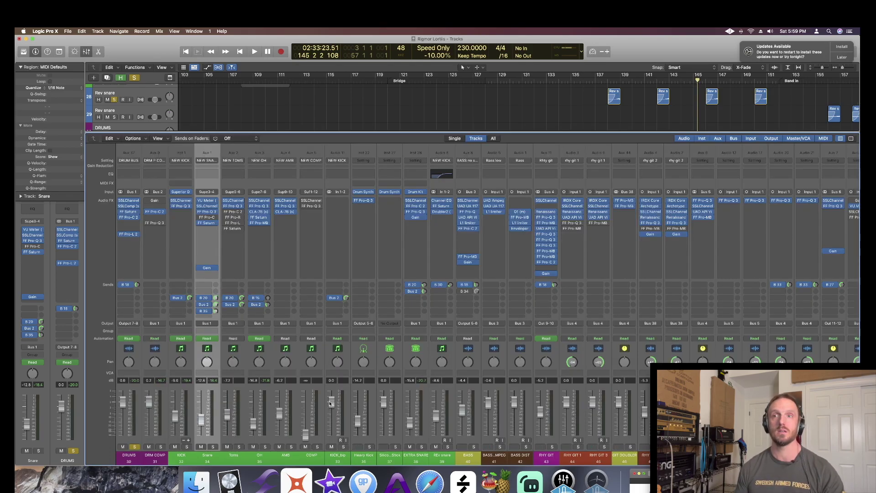
scroll(292, 413, left, 5)
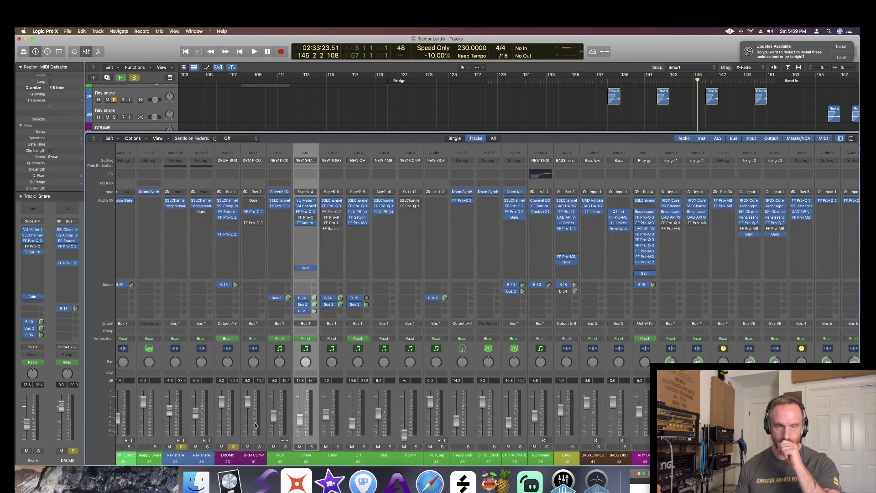
scroll(265, 411, right, 2)
scroll(310, 334, right, 15)
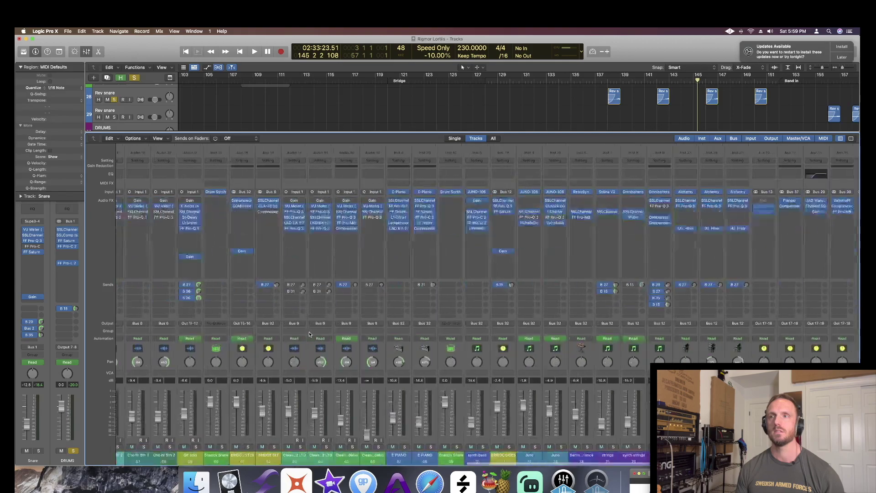
scroll(310, 334, right, 10)
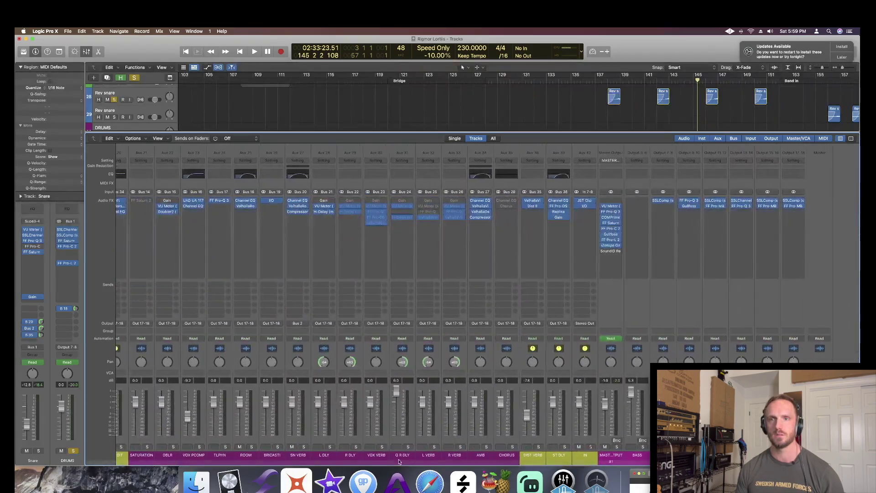
scroll(392, 459, left, 2)
click(332, 461)
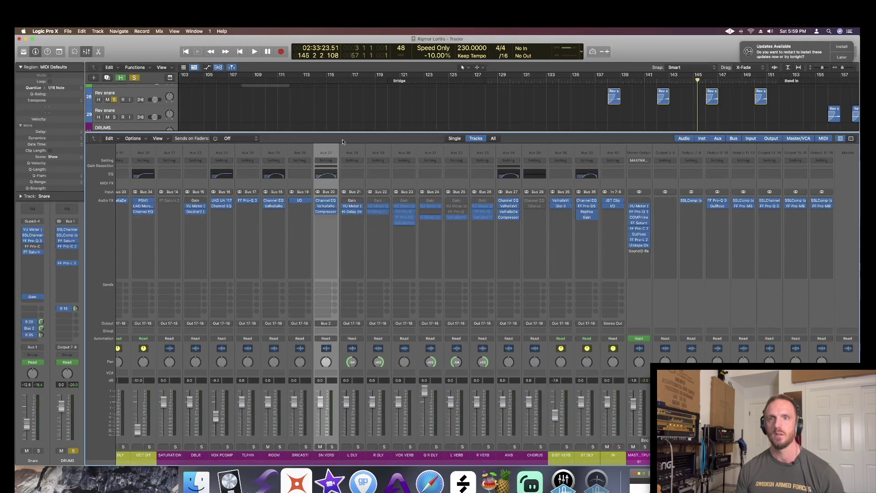
Open SN VERB's ValhallaRoom and Compressor one after the other, examine their settings, and close each
click(327, 206)
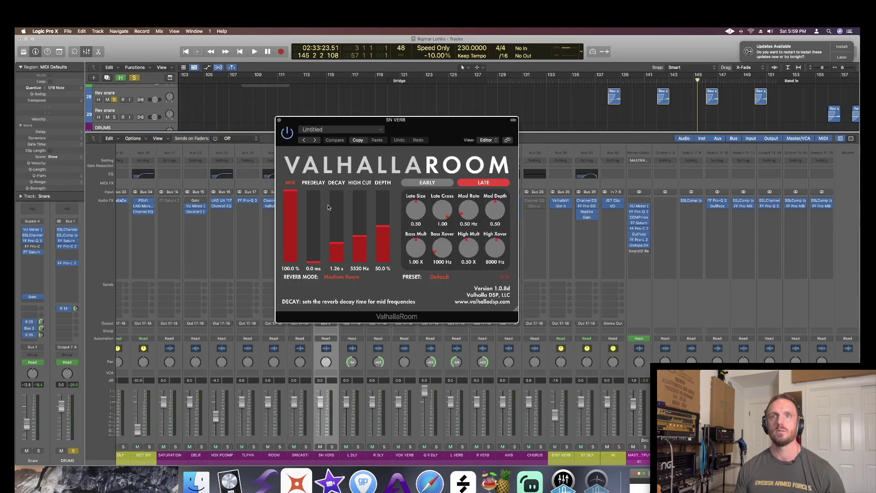
click(280, 120)
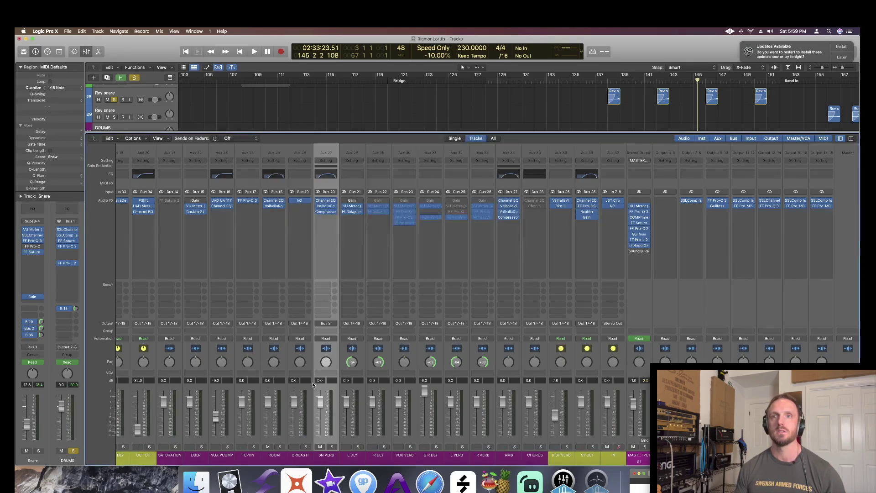
click(326, 213)
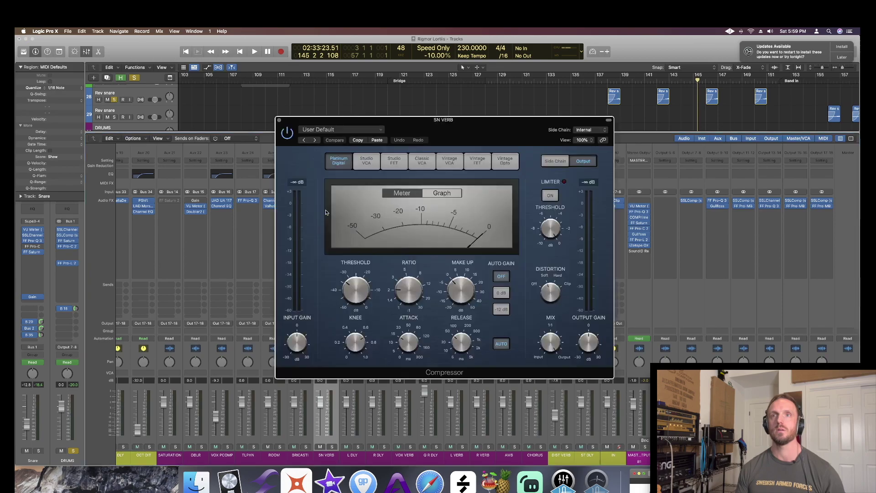
click(279, 120)
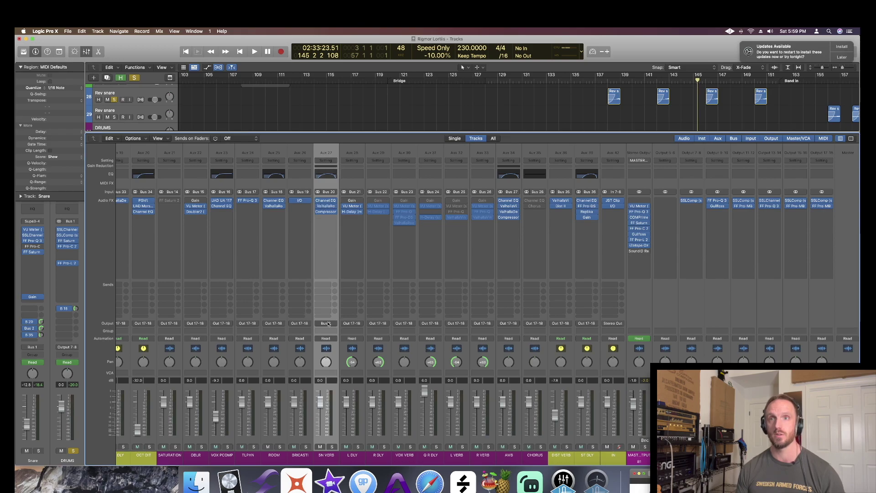
Return to the drum channels in the mixer, select DRM COMP, and solo only the DRUMS bus
scroll(328, 324, left, 10)
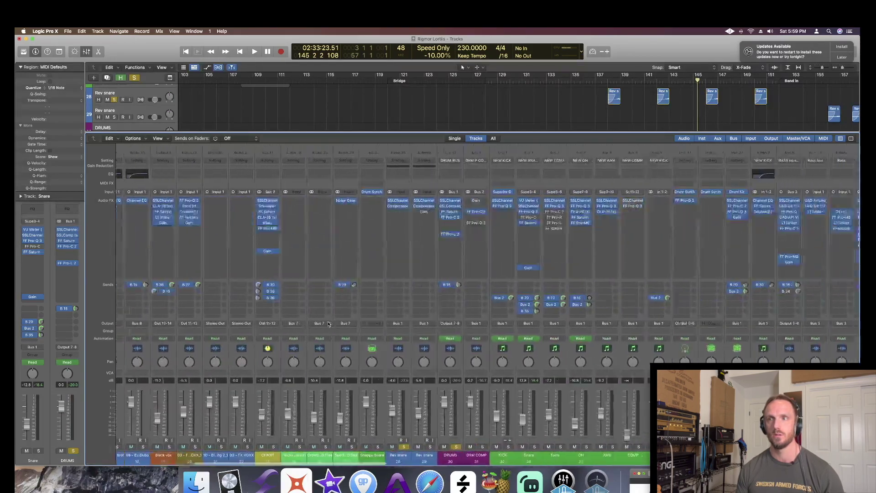
scroll(328, 324, right, 3)
click(404, 456)
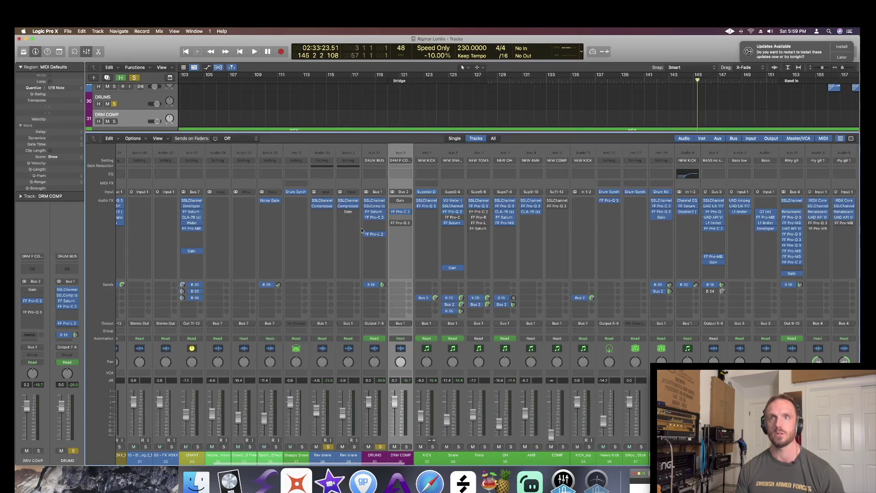
alt+click(379, 447)
click(379, 448)
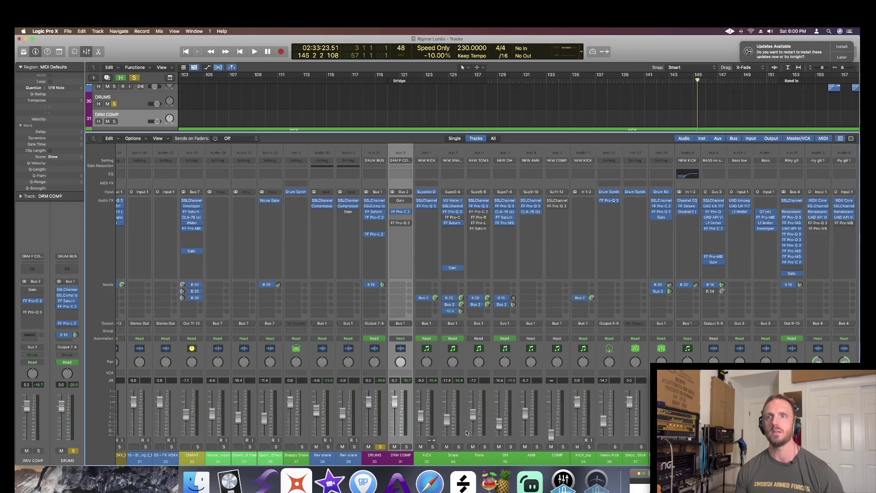
Select the Snare channel, bring the aux reverb returns into view, and play the Snare soloed from bar 145
click(454, 458)
scroll(628, 415, right, 10)
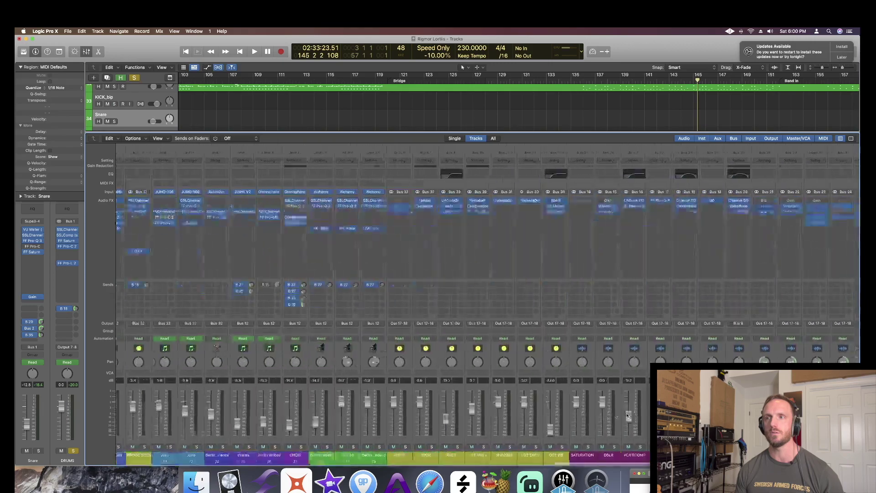
scroll(628, 415, right, 3)
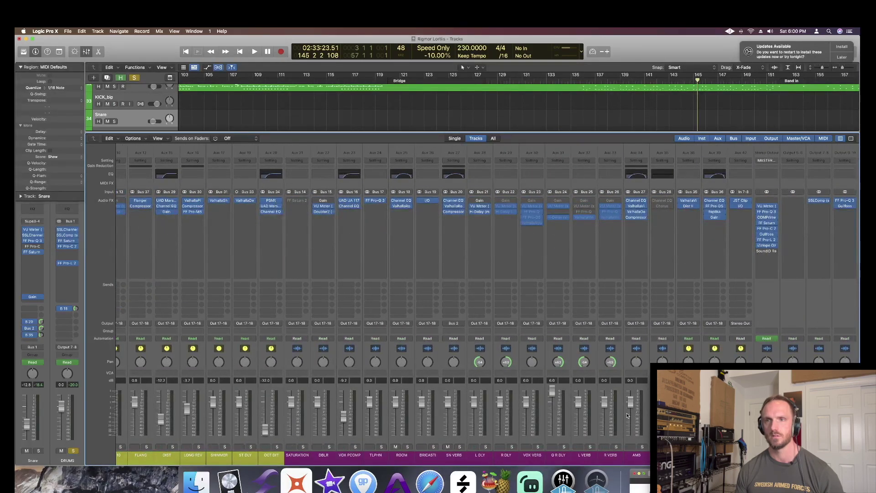
scroll(628, 415, left, 3)
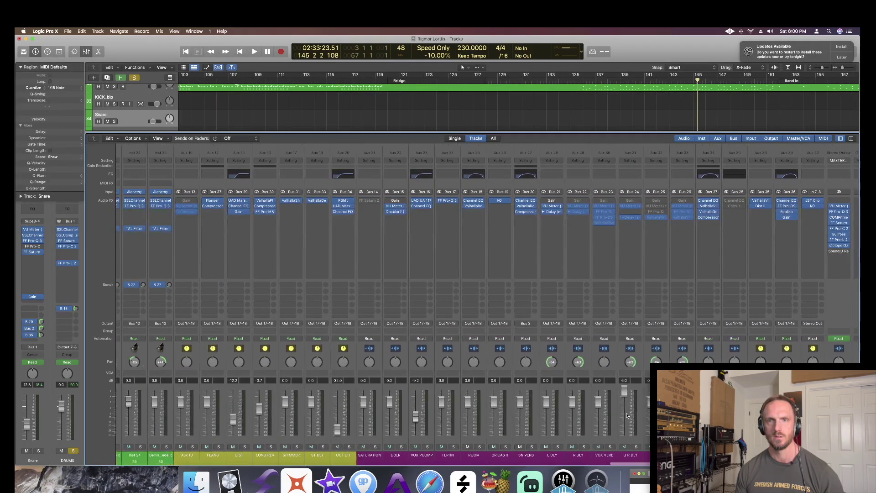
scroll(594, 426, right, 1)
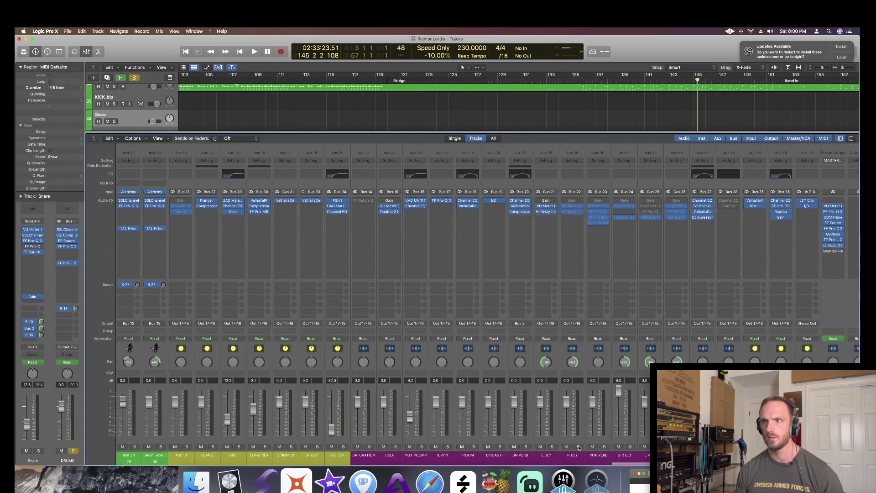
click(73, 451)
key(space)
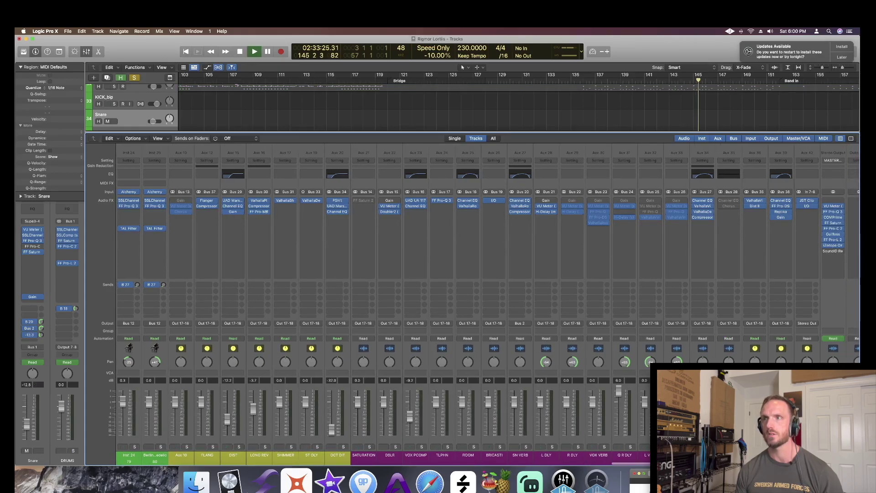
key(super+Left)
key(super+Left)
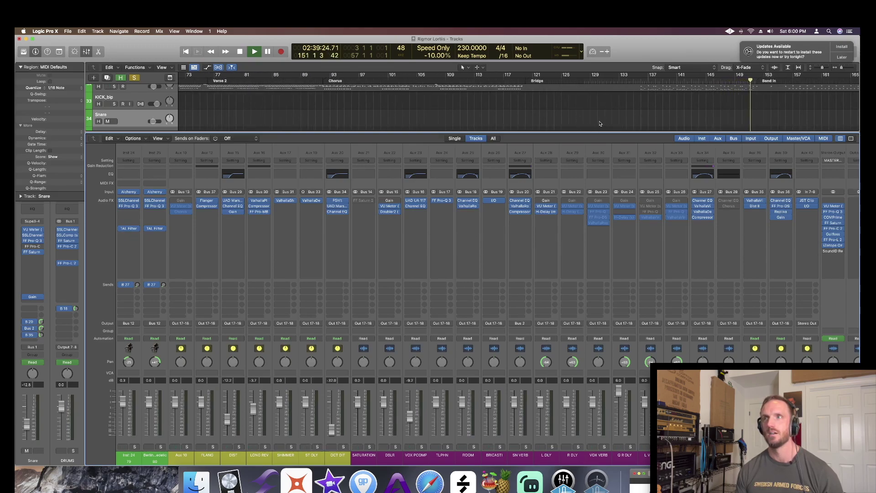
key(space)
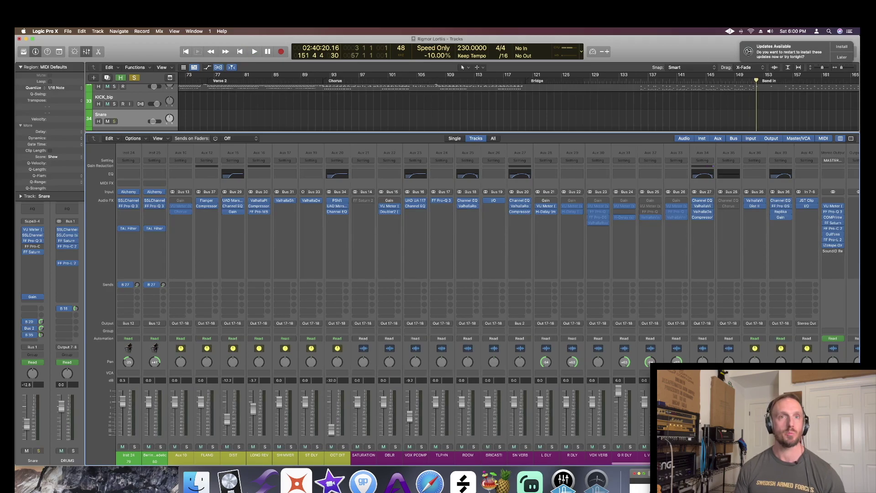
Clear the Snare solo, play the bridge from bar 136 with all tracks audible, stop playback, and close the mixer
key(s)
key(comma)
key(comma)
key(comma)
key(comma)
key(comma)
key(comma)
key(comma)
key(comma)
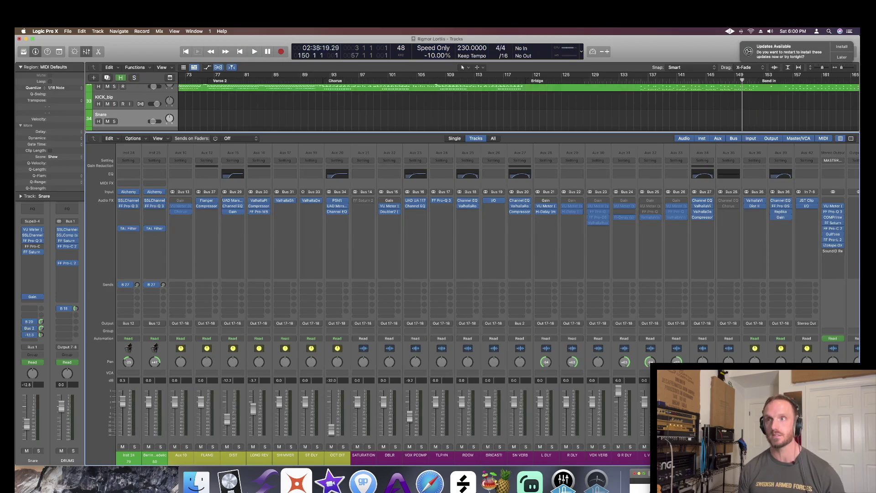
key(comma)
key(comma)
key(comma)
key(comma)
key(comma)
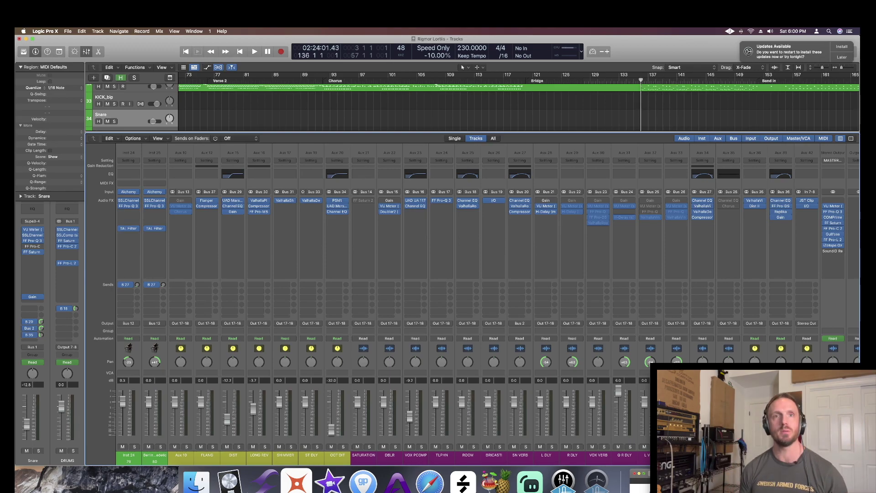
key(space)
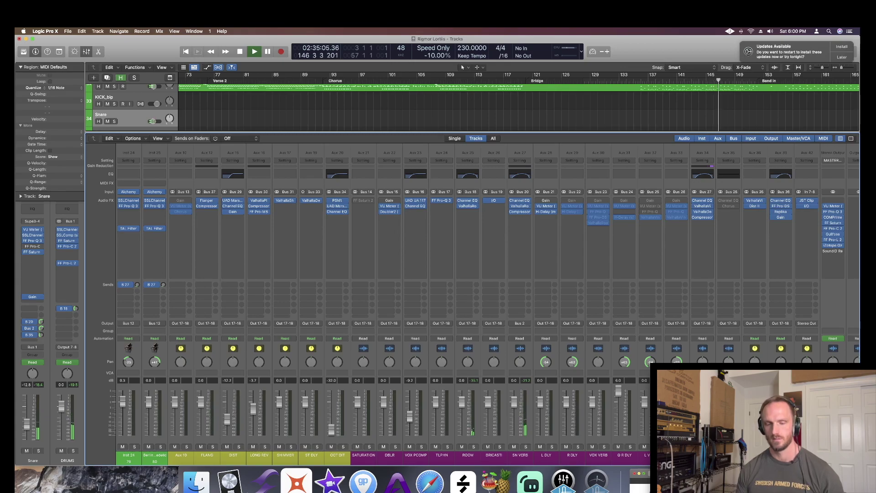
key(x)
key(space)
Select and solo the BASS track, and turn on the cycle range ending at bar 57
scroll(666, 327, left, 5)
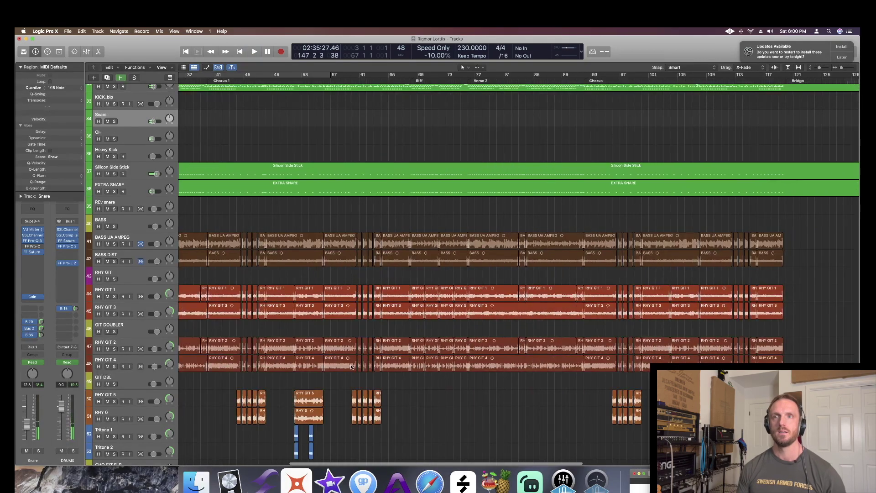
key(super+Left)
key(super+Left)
scroll(359, 360, left, 4)
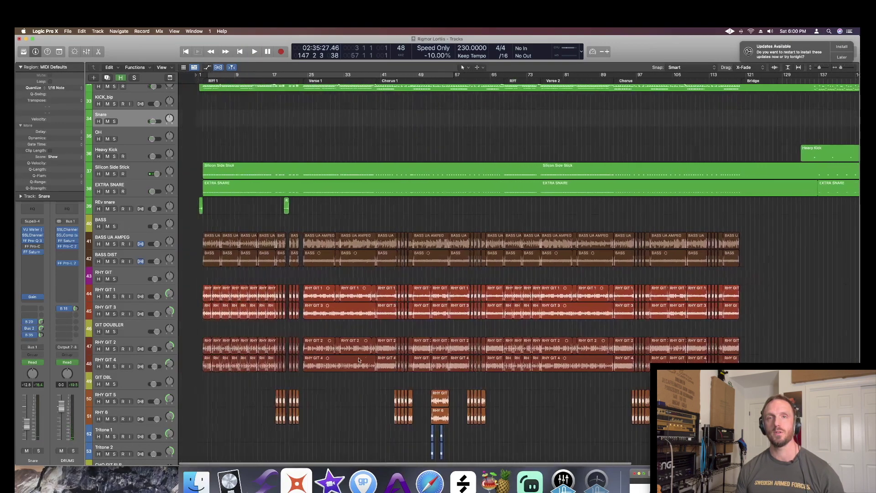
click(118, 225)
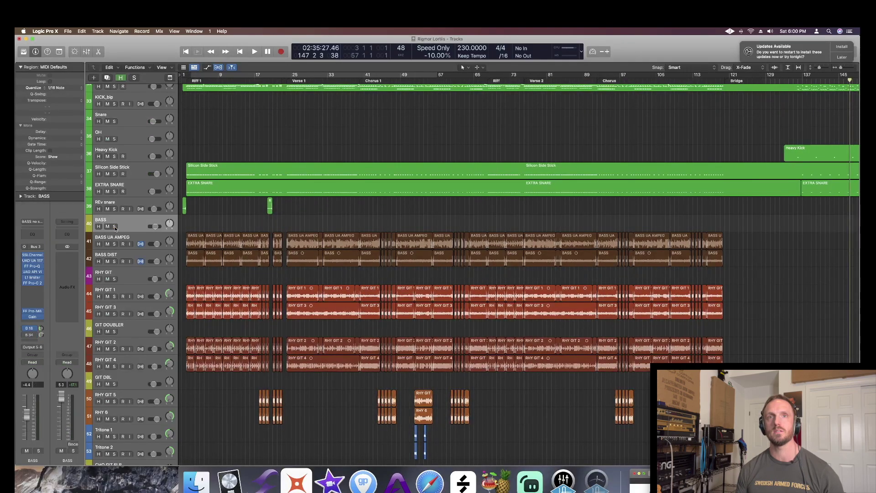
click(115, 226)
click(200, 75)
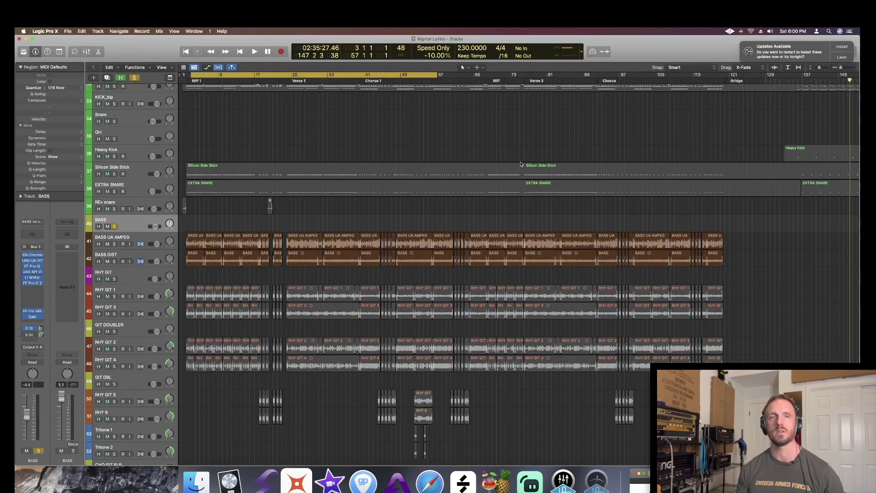